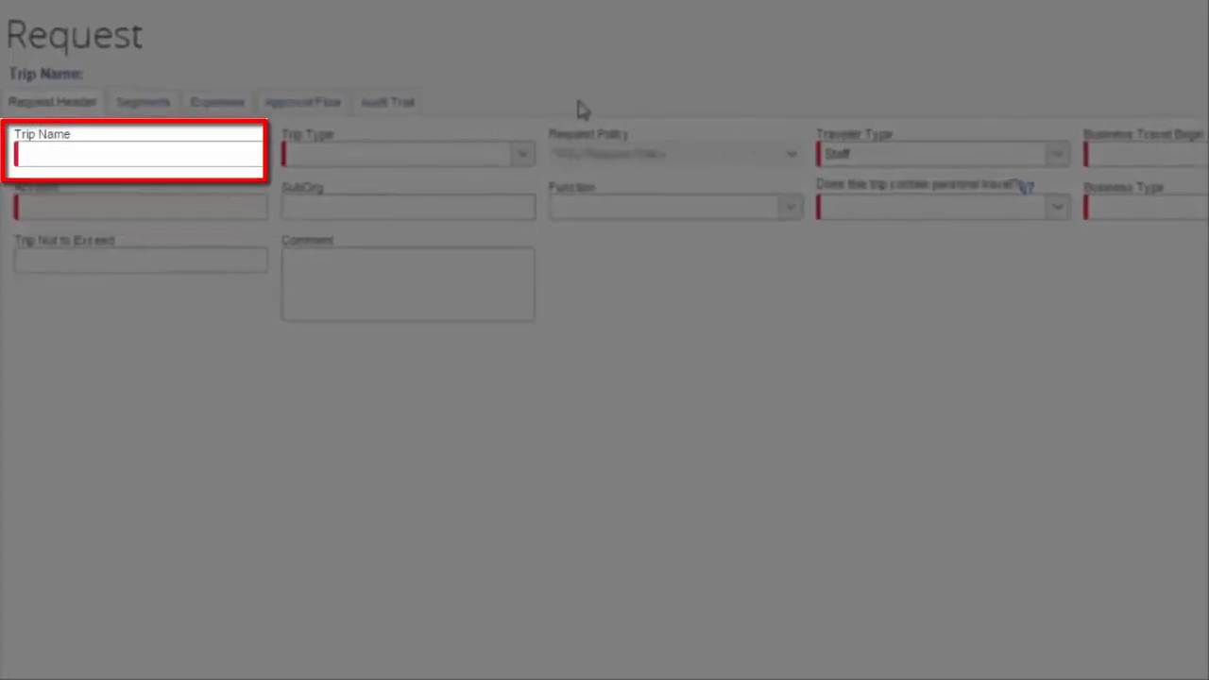
# Name the trip Server Training and set its trip type to Out-of-State.
pyautogui.click(154, 140)
pyautogui.write('S')
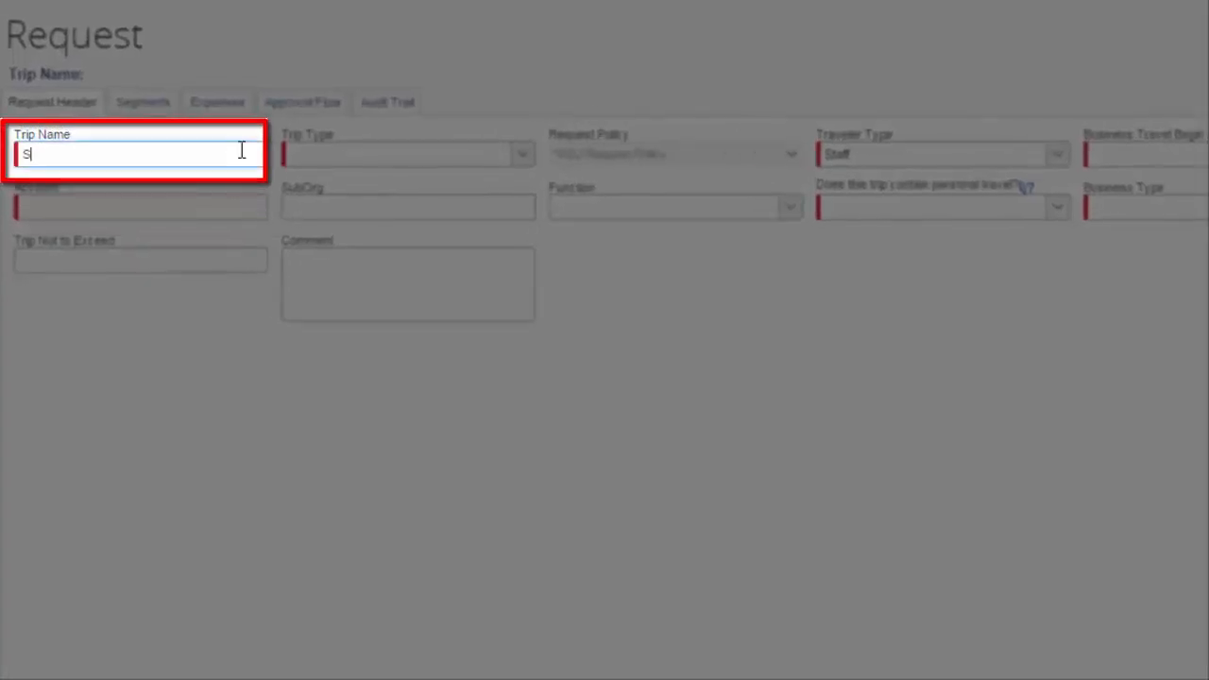
pyautogui.write('erver Training')
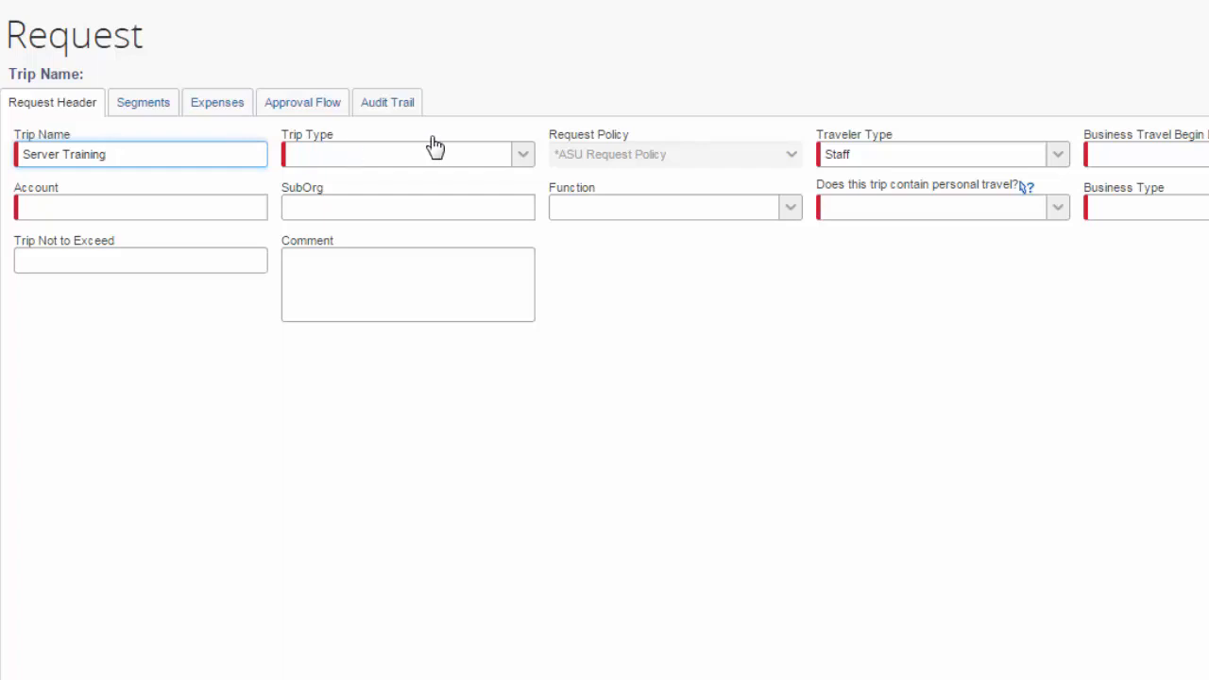
pyautogui.click(520, 157)
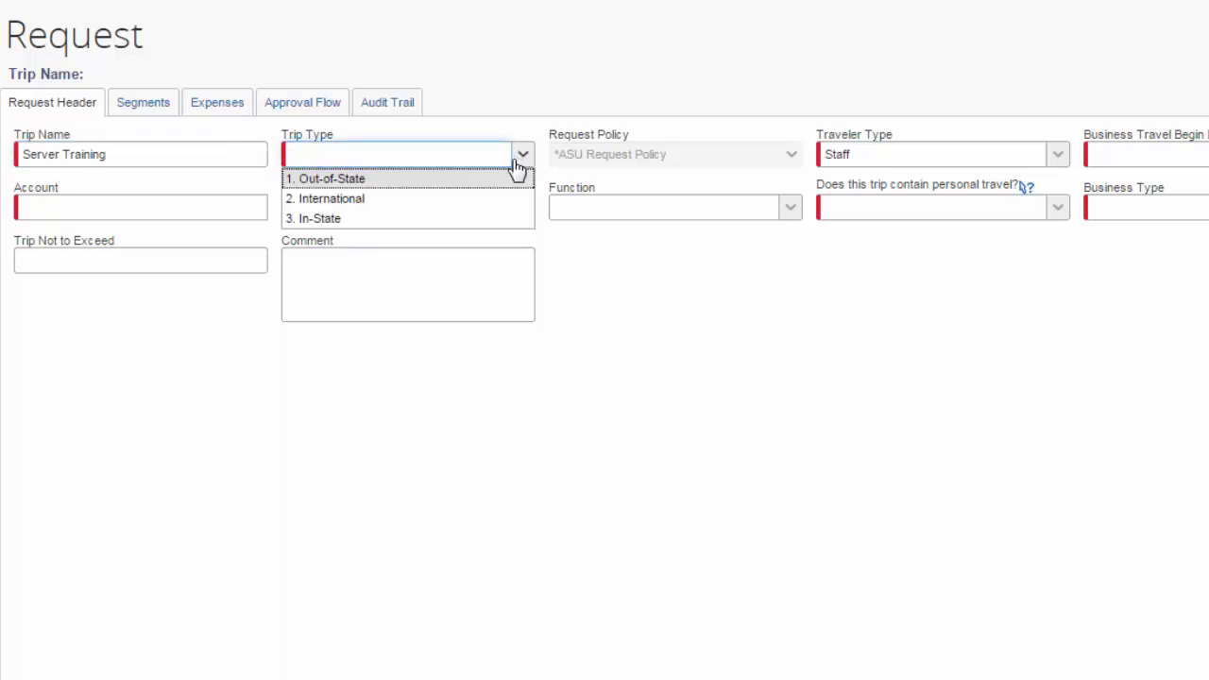
pyautogui.click(497, 185)
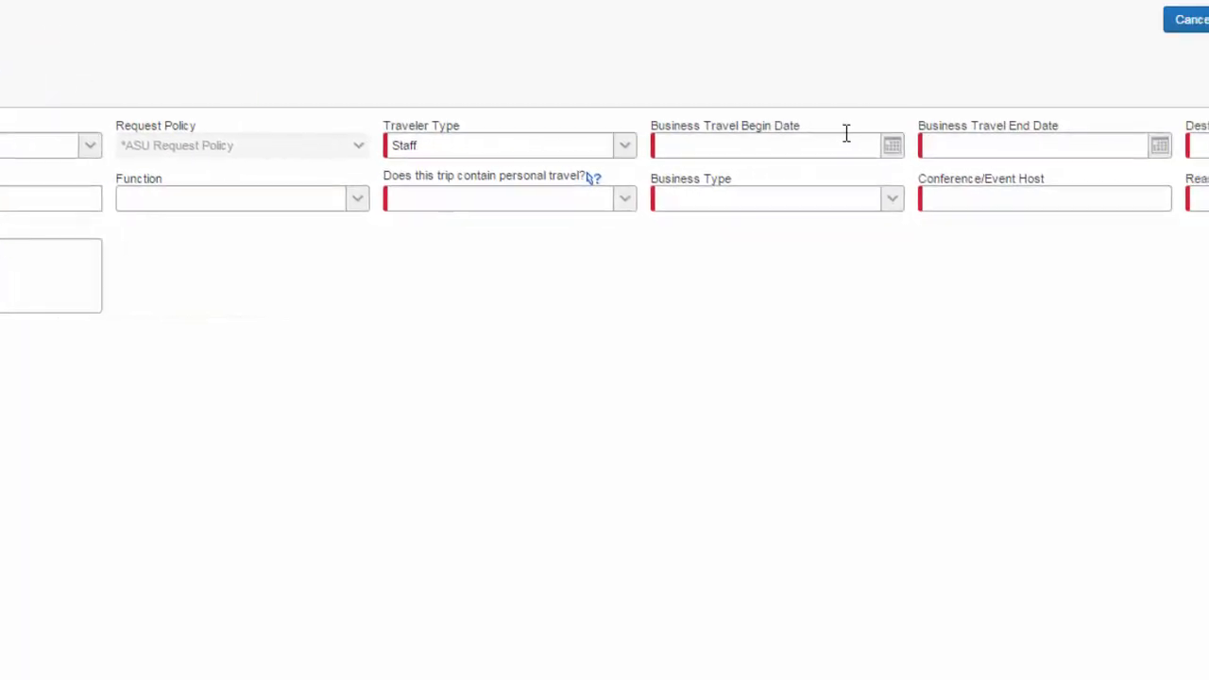
# Set the business travel begin date to 10/05/2015 and the end date to 10/10/2015.
pyautogui.click(676, 143)
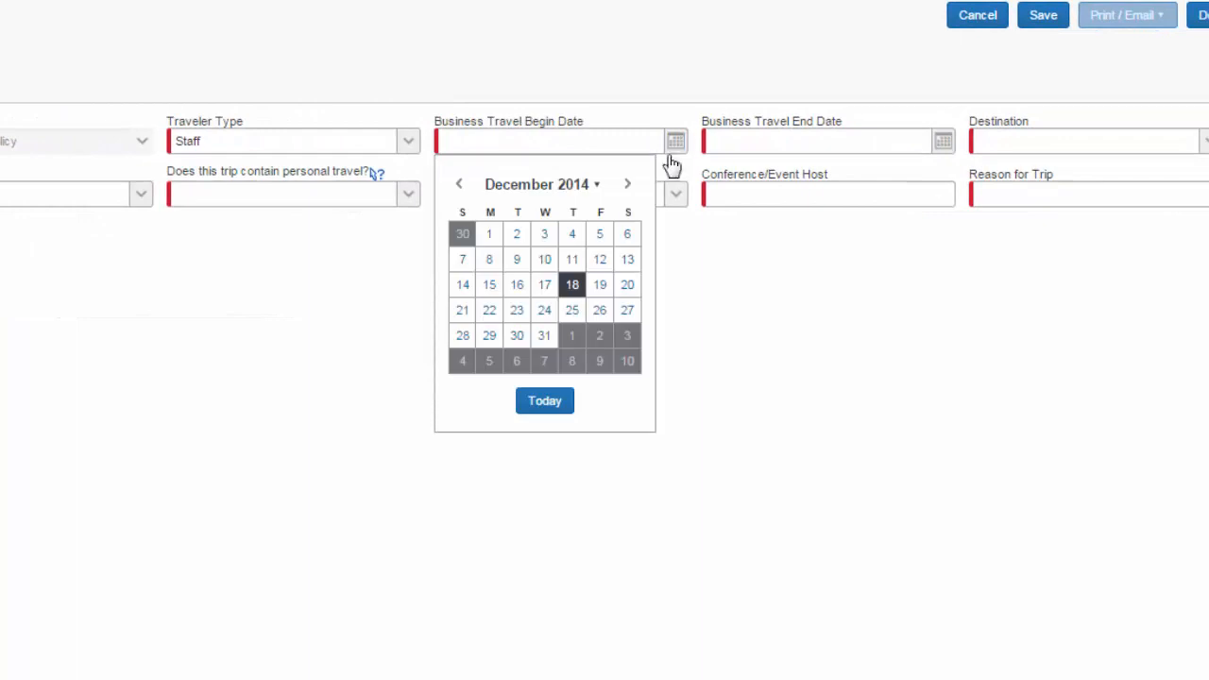
pyautogui.click(635, 189)
pyautogui.click(634, 189)
pyautogui.click(634, 189)
pyautogui.click(634, 189)
pyautogui.click(635, 189)
pyautogui.click(635, 189)
pyautogui.click(636, 190)
pyautogui.click(637, 191)
pyautogui.click(637, 191)
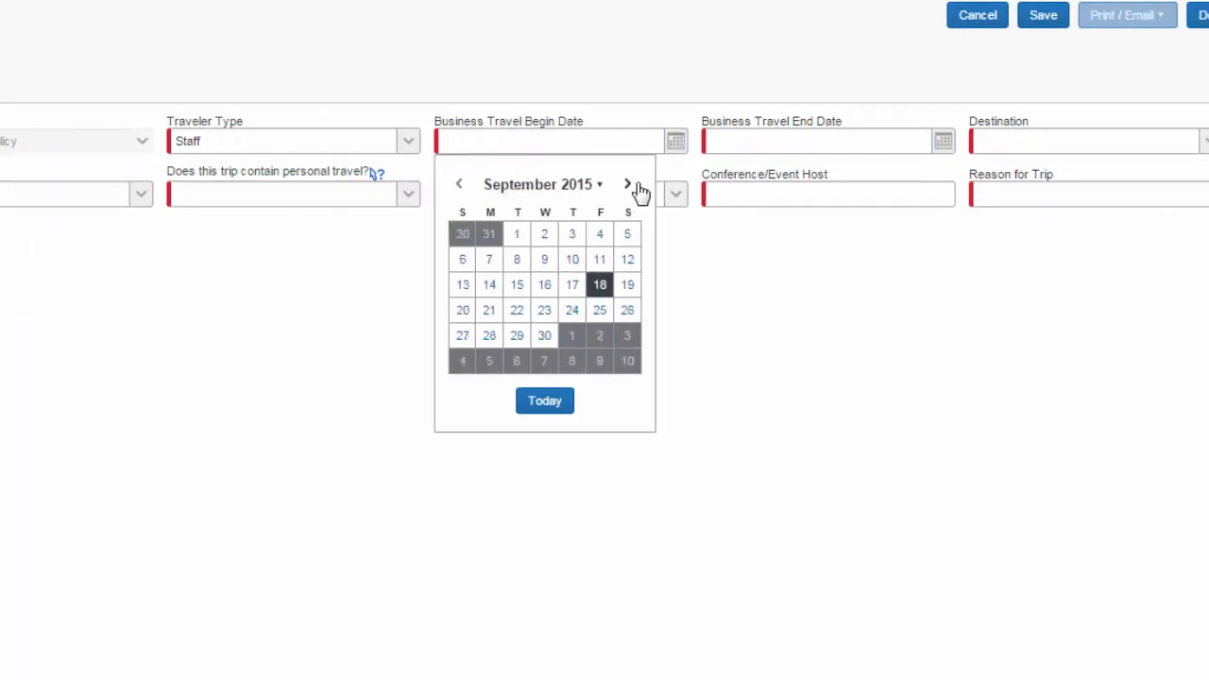
pyautogui.click(636, 191)
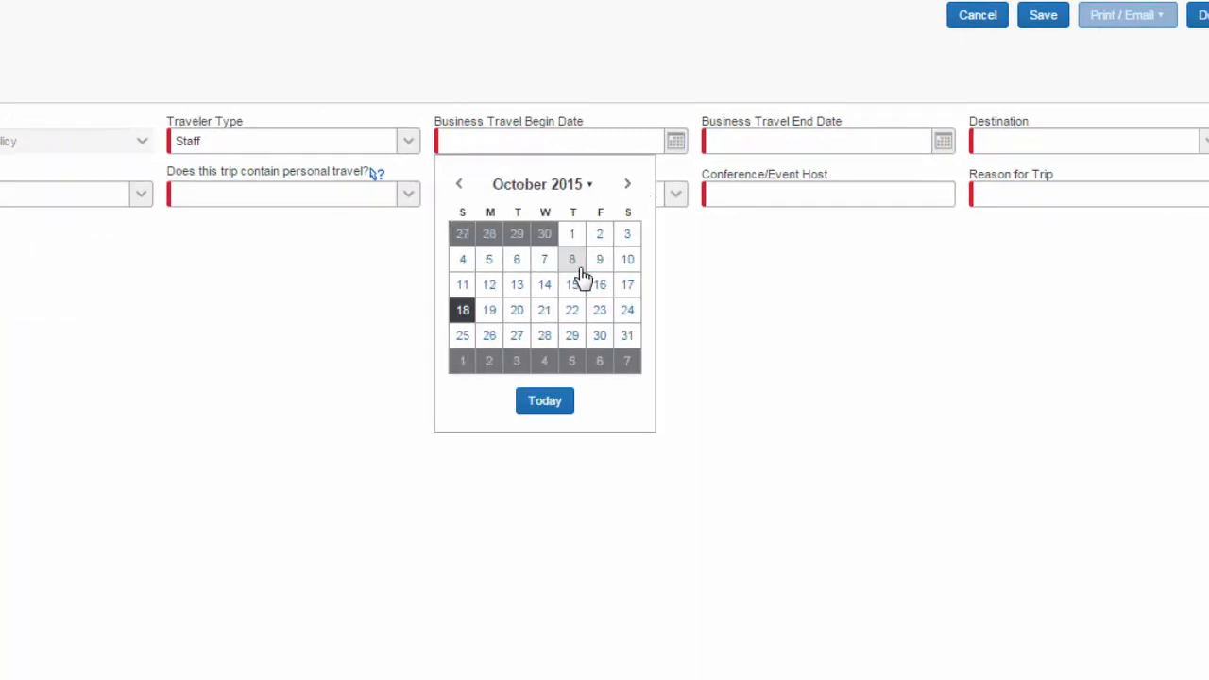
pyautogui.click(489, 259)
pyautogui.click(942, 142)
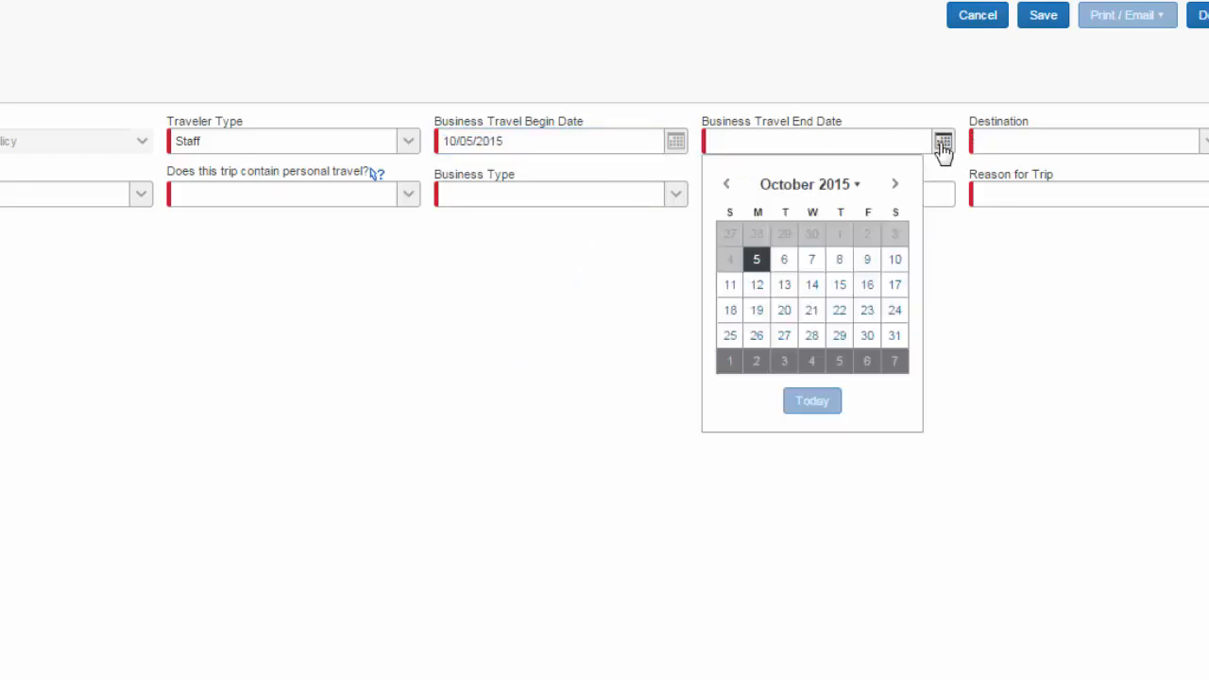
pyautogui.click(890, 261)
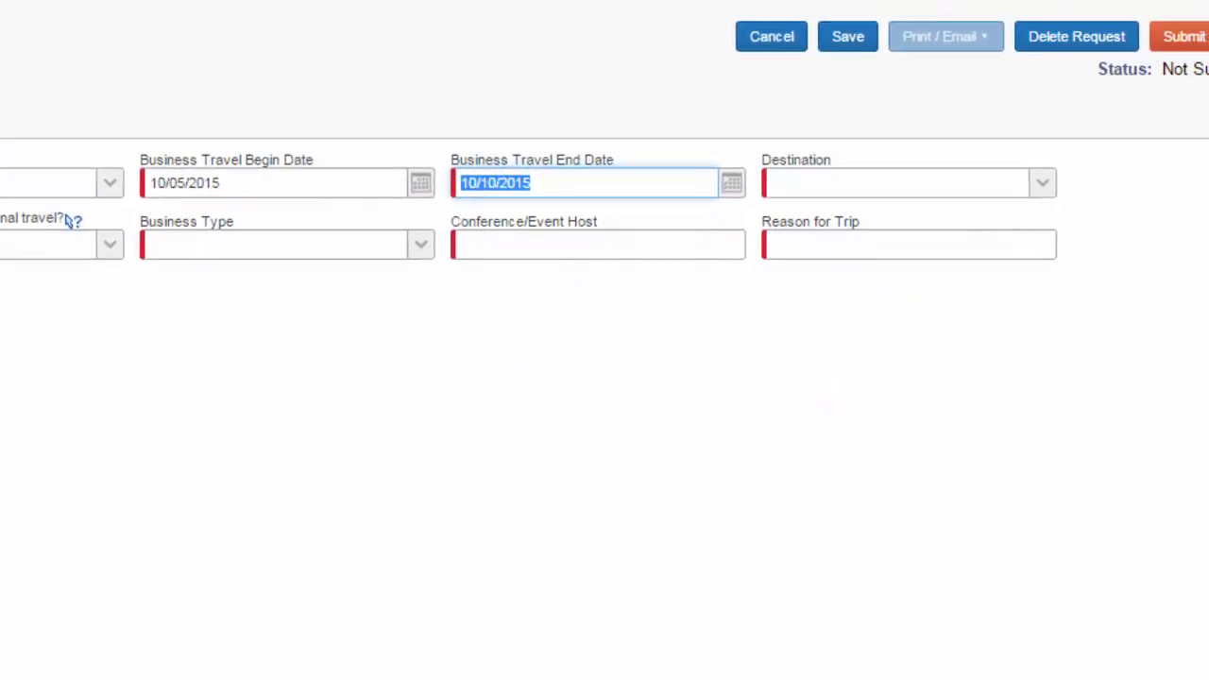
# Choose Chicago, IL as the trip destination and assign the Financial Services account.
pyautogui.click(1041, 184)
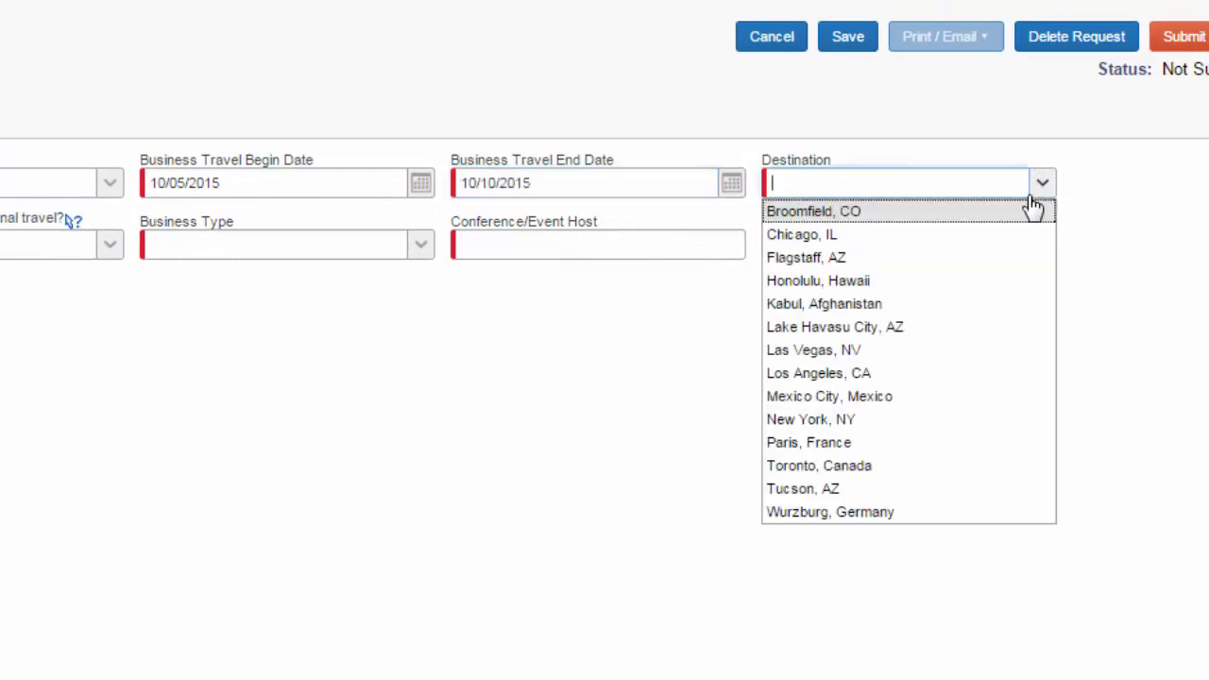
pyautogui.click(859, 242)
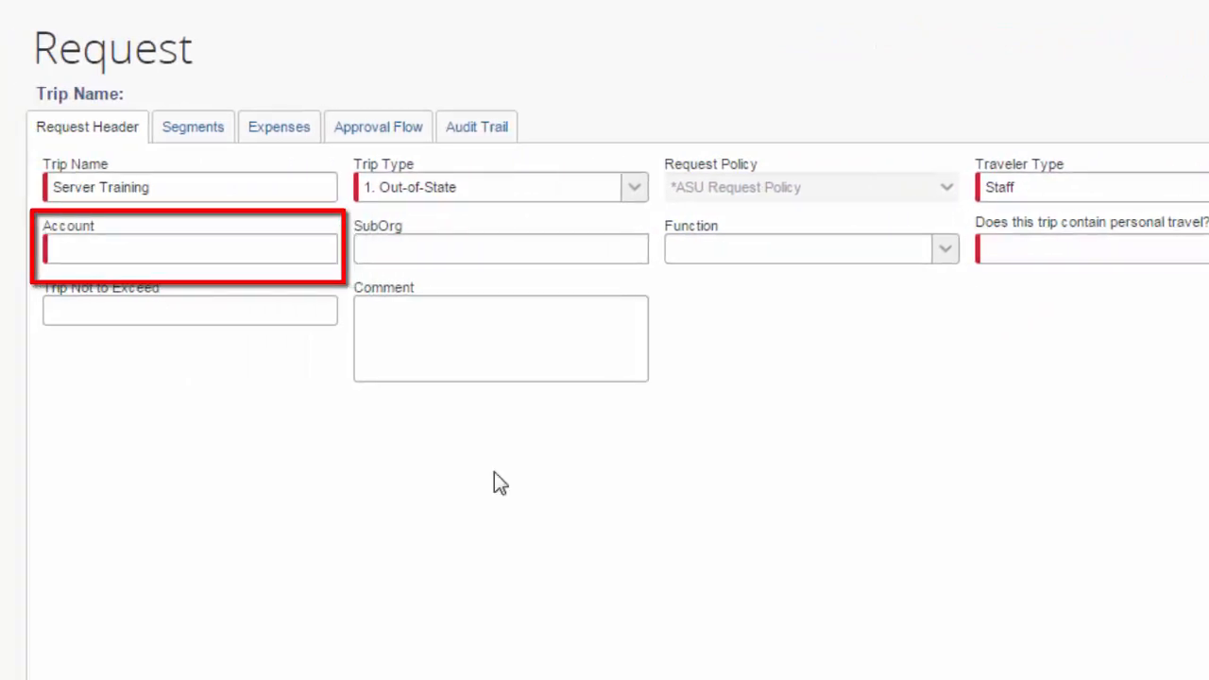
pyautogui.click(229, 249)
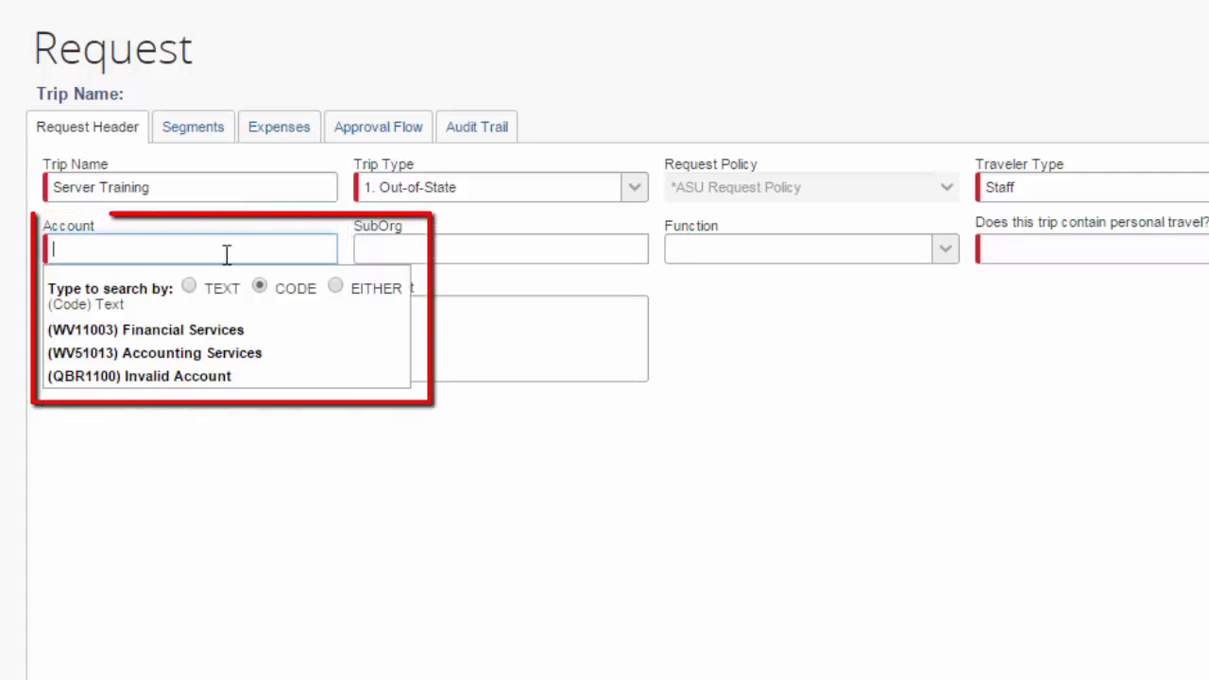
pyautogui.click(123, 336)
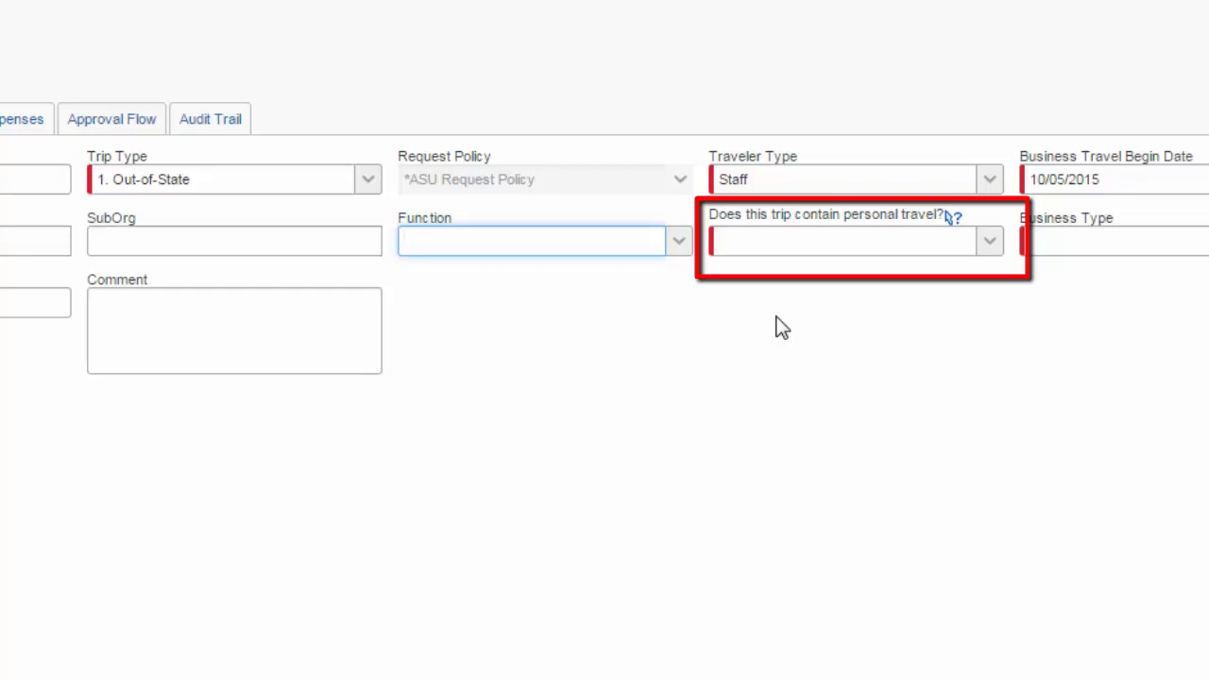
# Mark the trip as containing personal travel with Yes and set the business type to Training.
pyautogui.moveTo(958, 223)
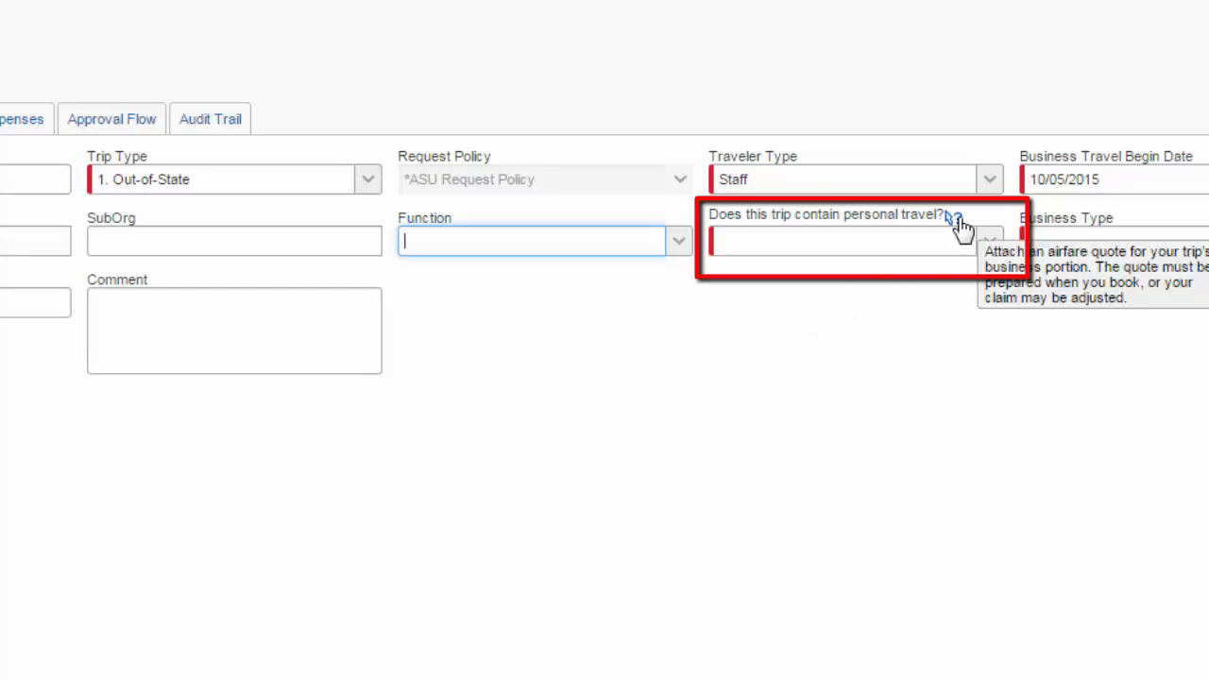
pyautogui.click(989, 242)
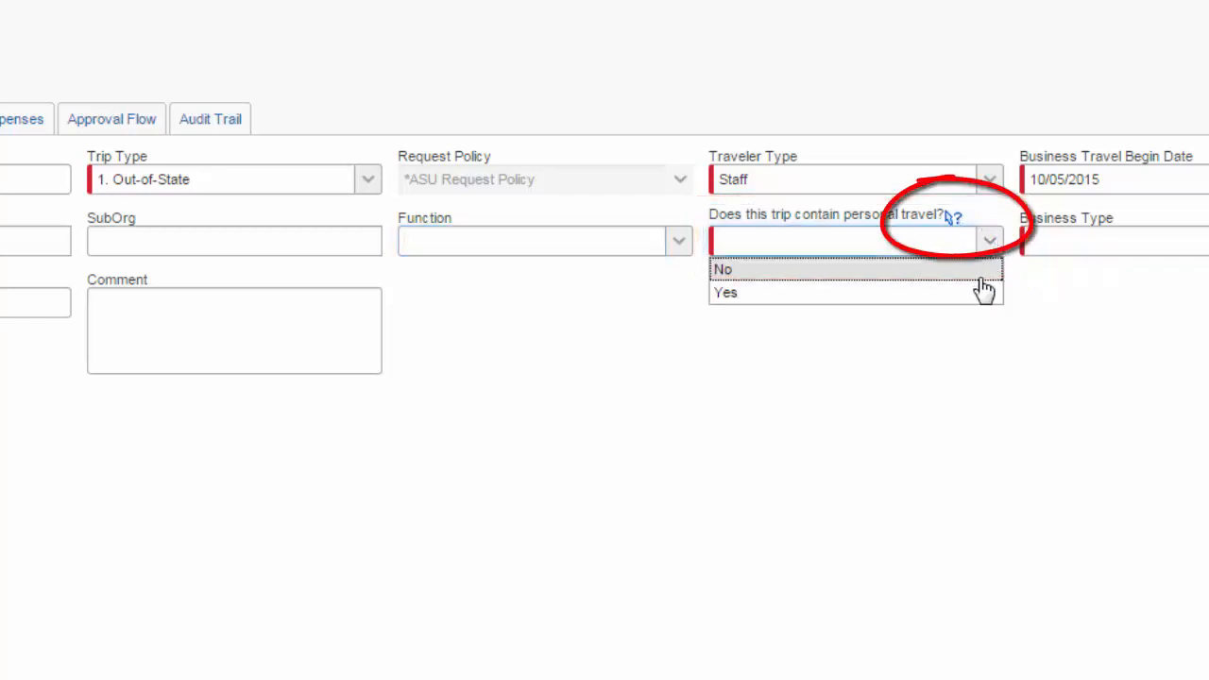
pyautogui.click(836, 286)
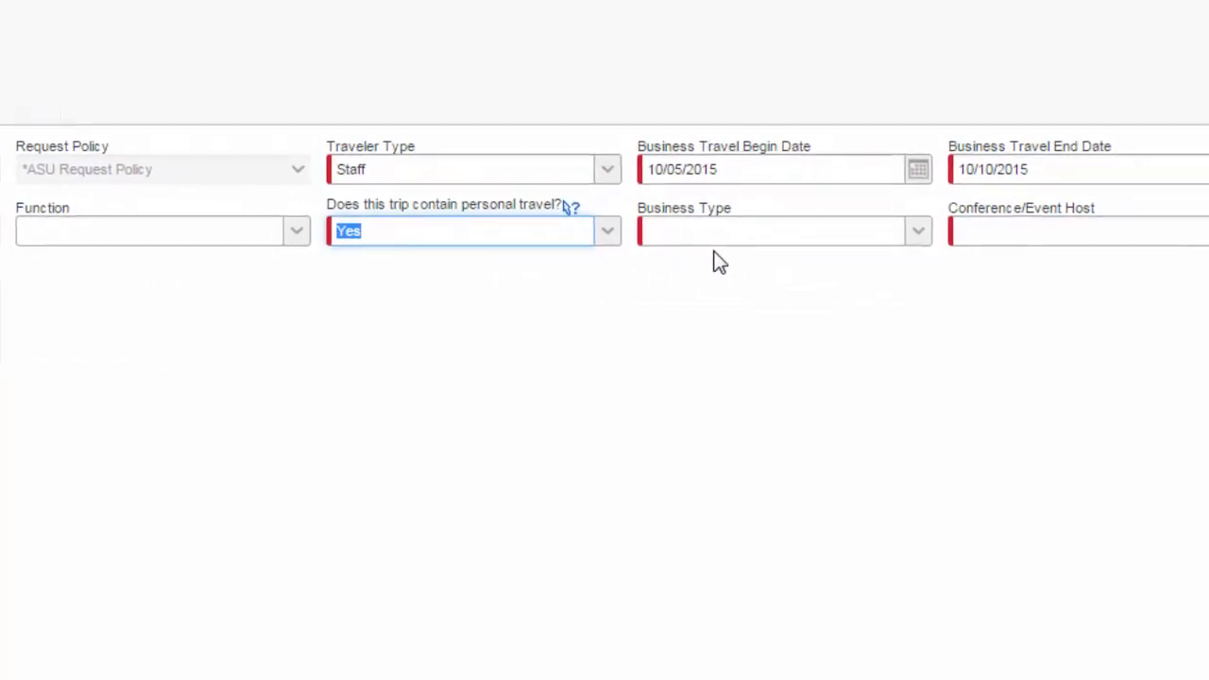
pyautogui.click(914, 238)
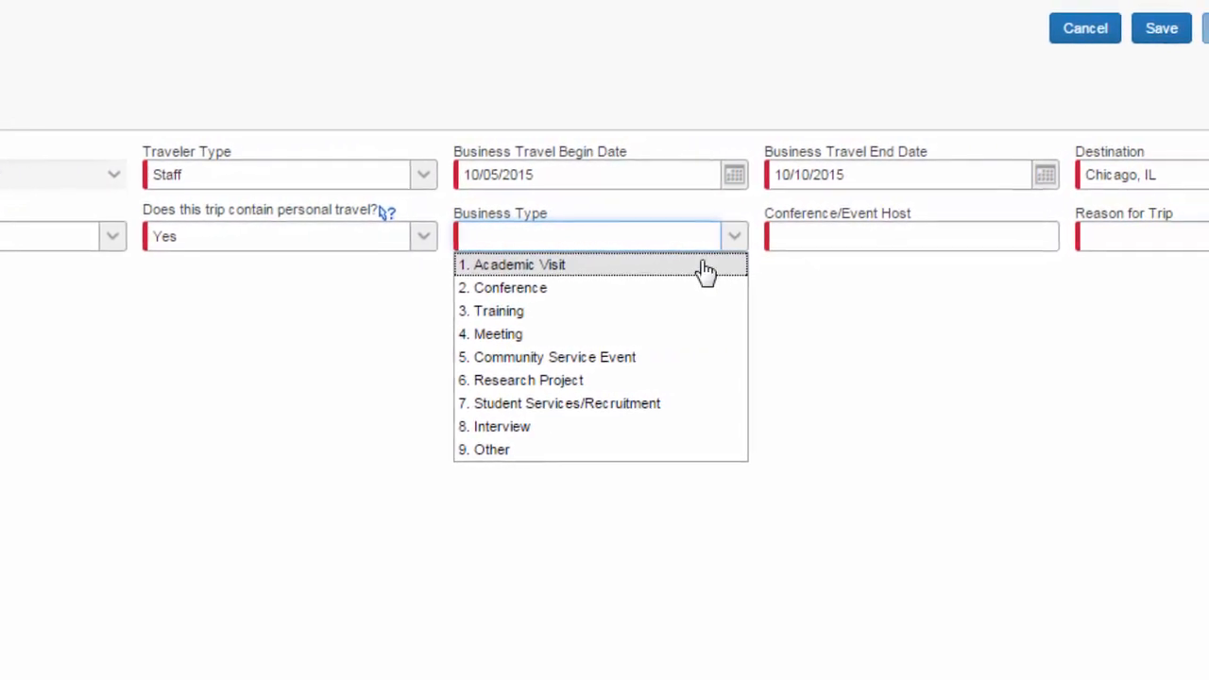
pyautogui.click(602, 316)
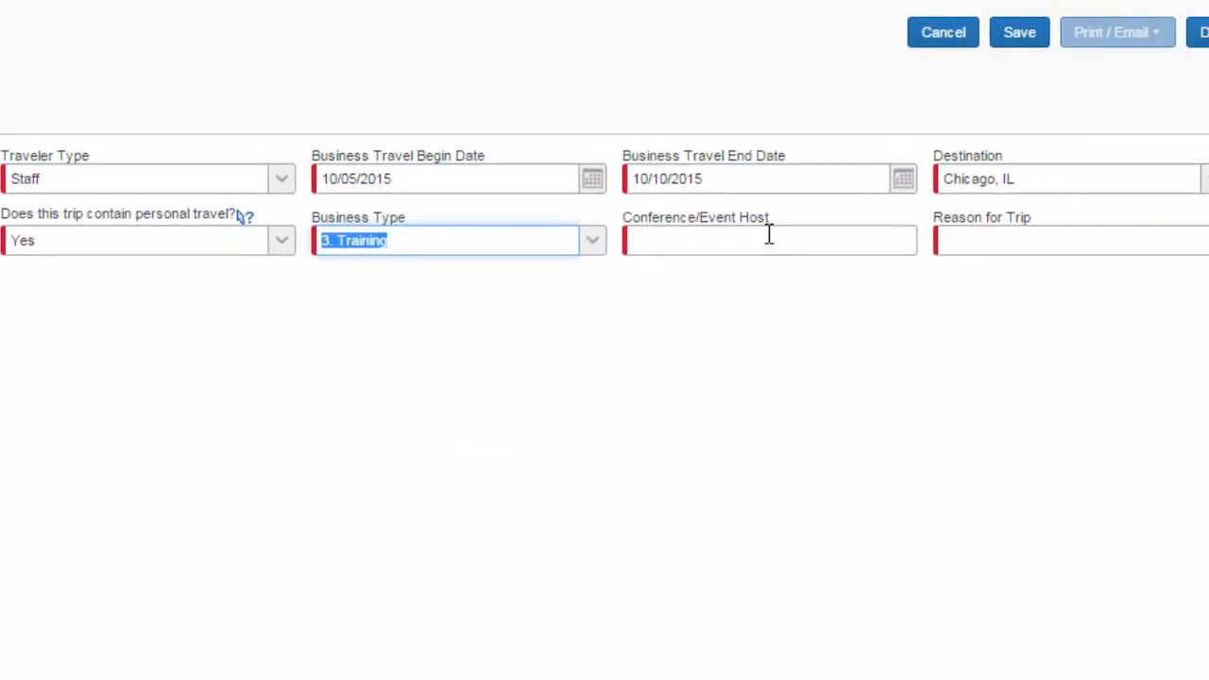
# Enter NA as the conference/event host and open the Reason for Trip entry for editing.
pyautogui.click(767, 235)
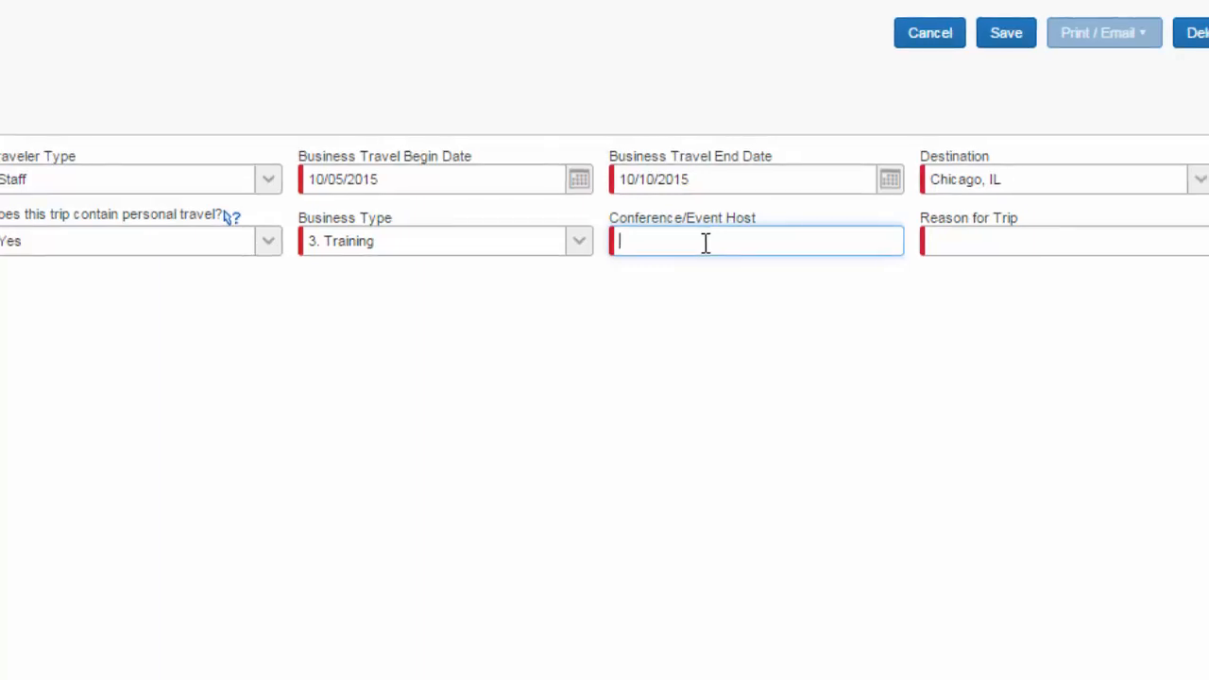
pyautogui.write('NA')
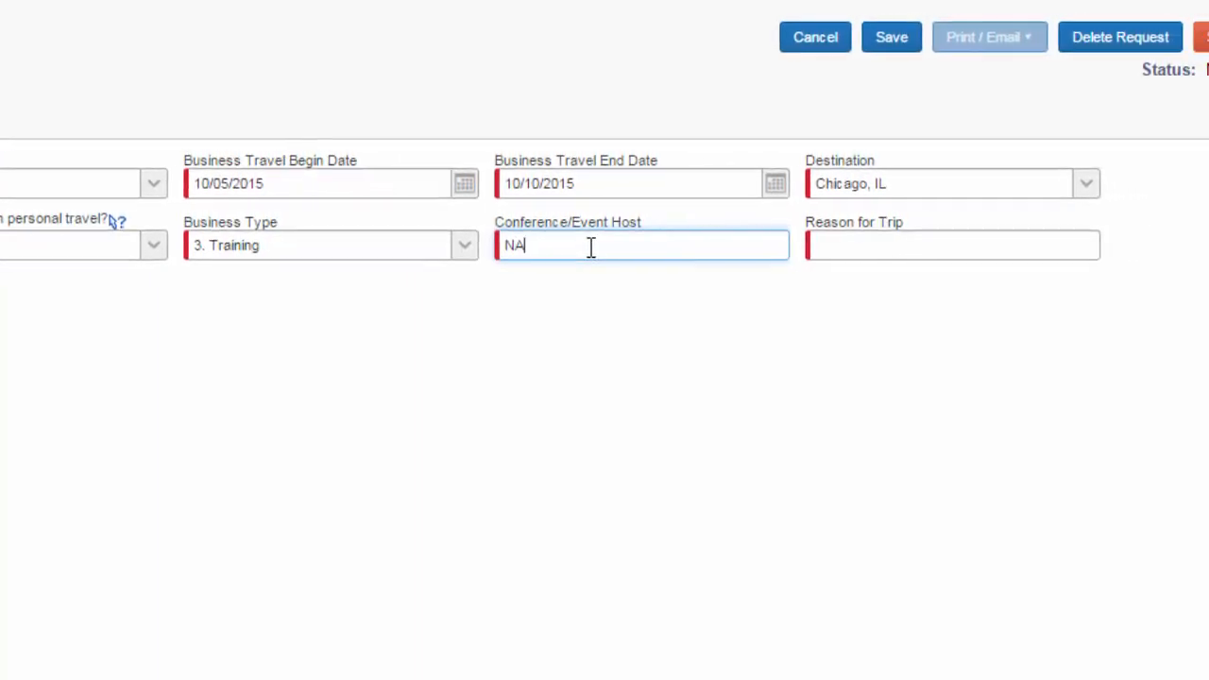
pyautogui.click(968, 250)
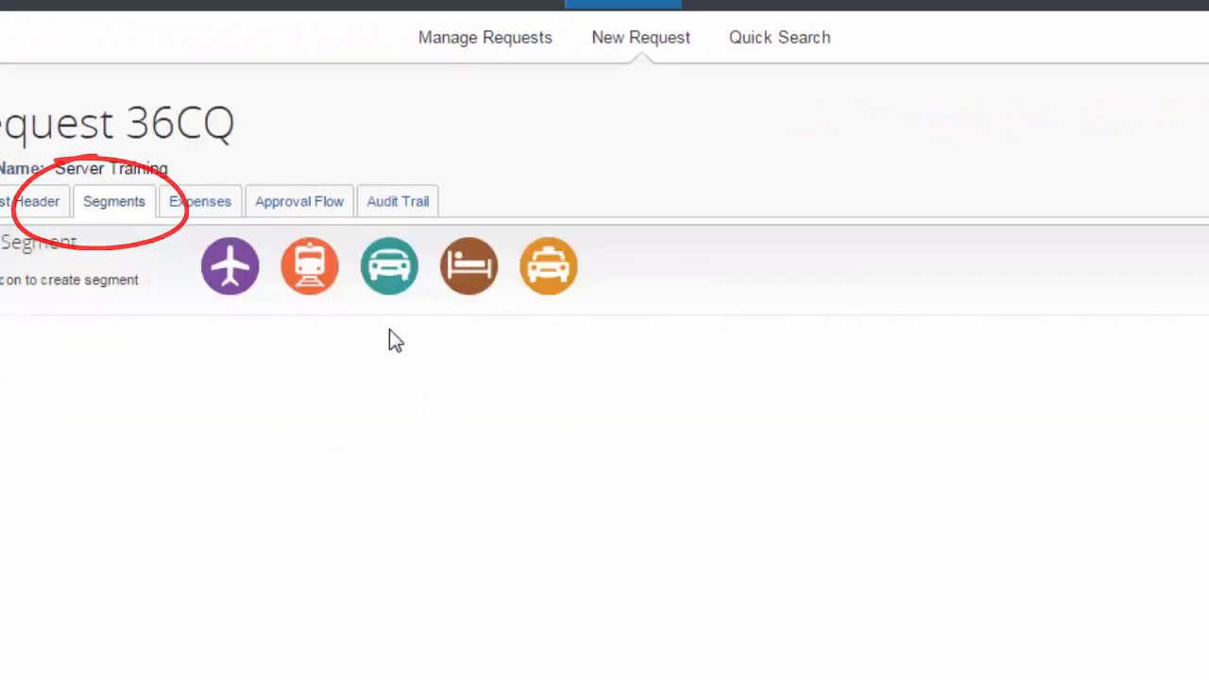
# Add an air ticket segment to the request with an amount of 650.00 USD.
pyautogui.click(230, 267)
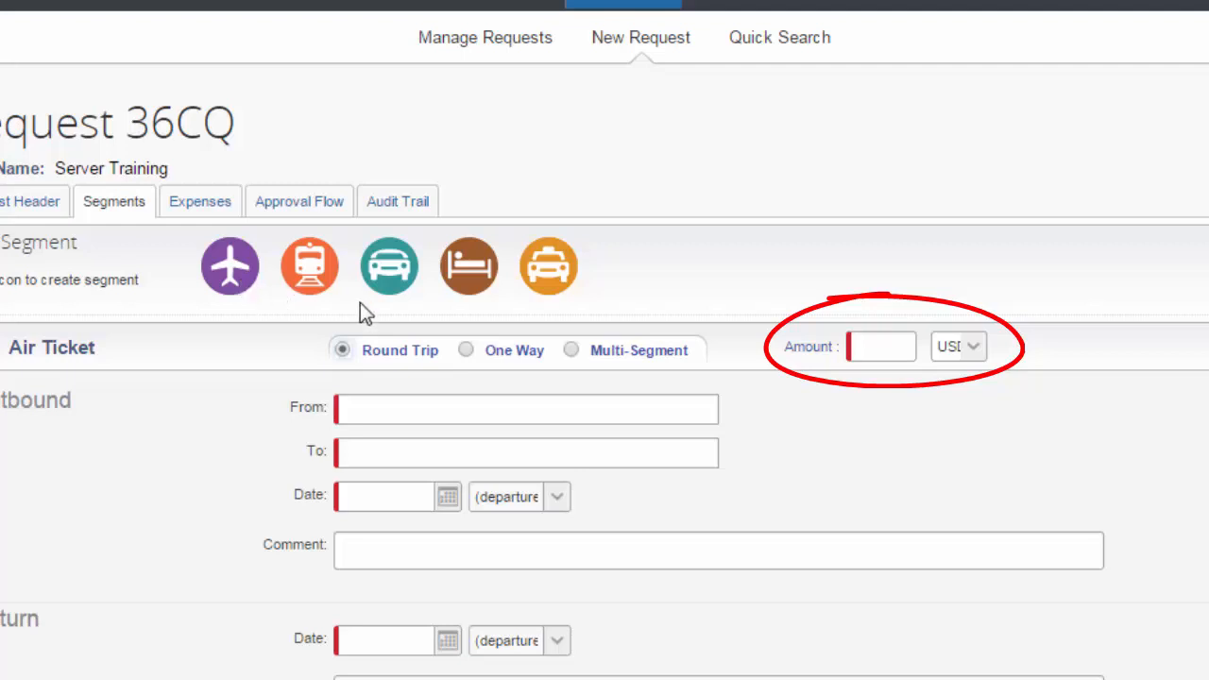
pyautogui.click(874, 351)
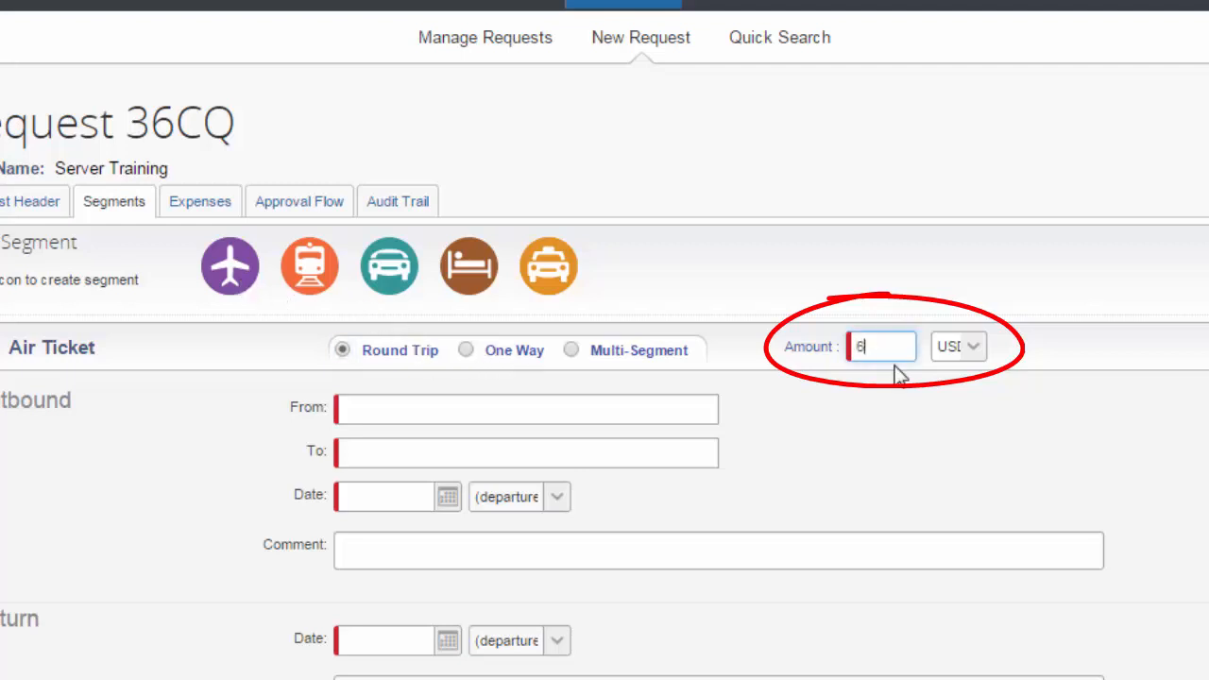
pyautogui.write('650.00')
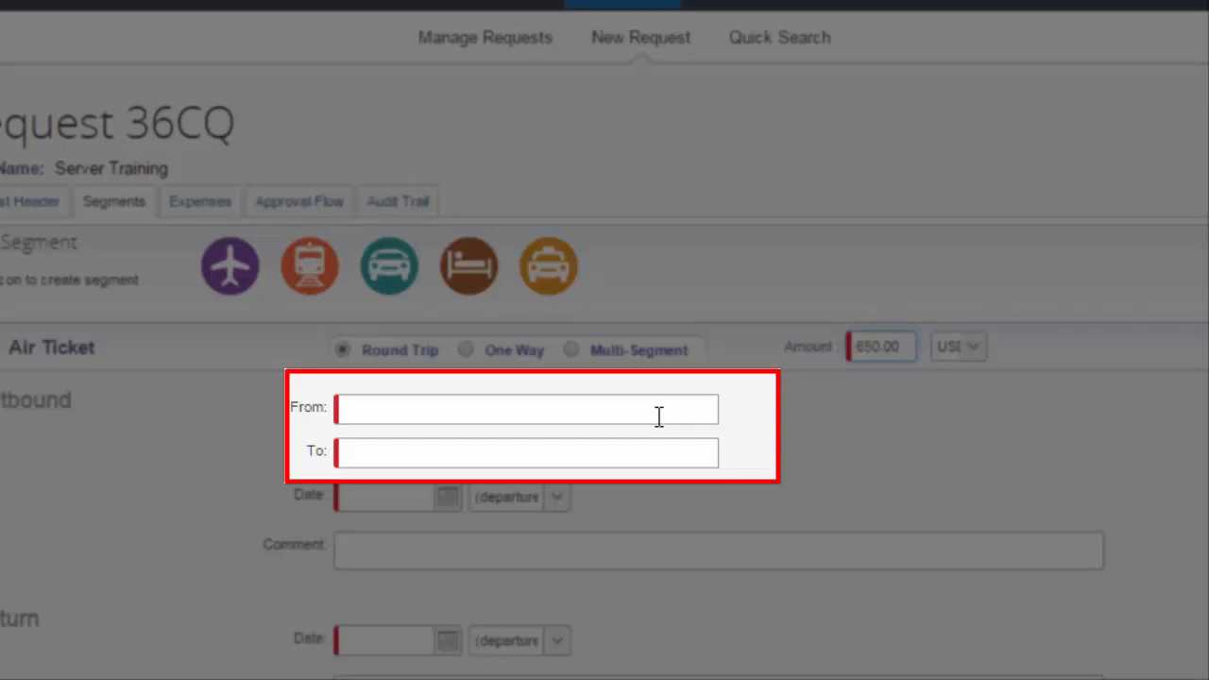
# Set the outbound flight from Sky Harbor Intl Arpt (PHX), Phoenix, to Chicago Area Airports (CHI).
pyautogui.click(659, 416)
pyautogui.write('Phoeni')
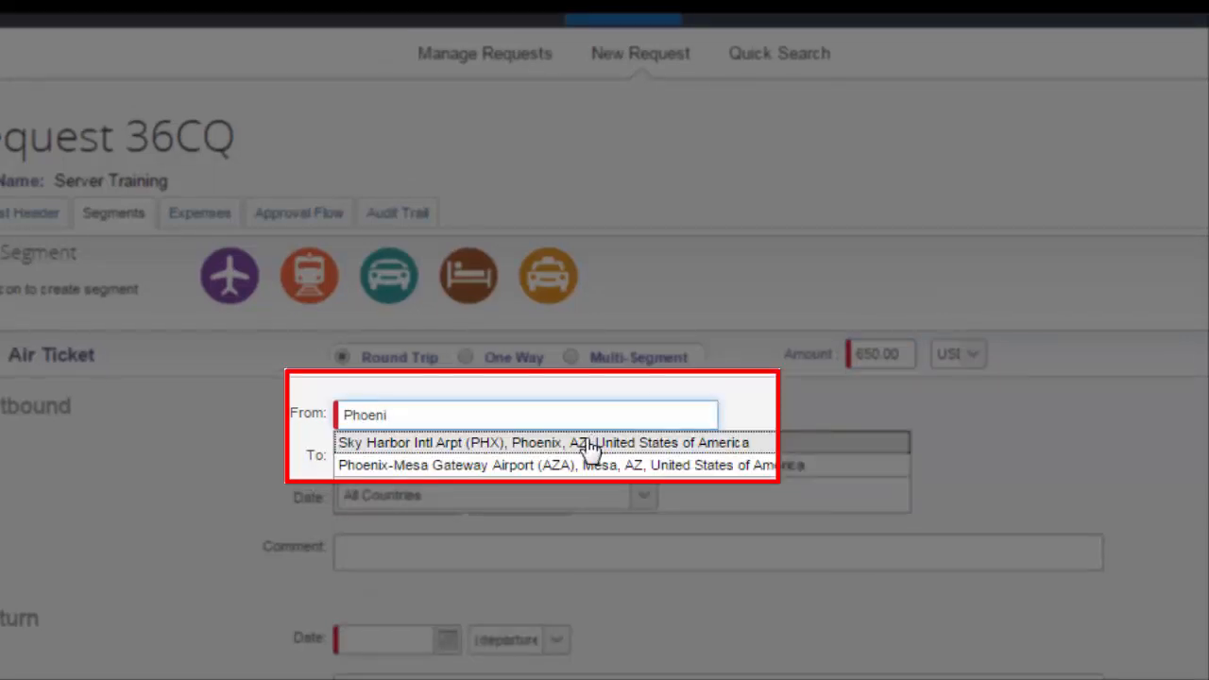
pyautogui.click(585, 440)
pyautogui.click(558, 454)
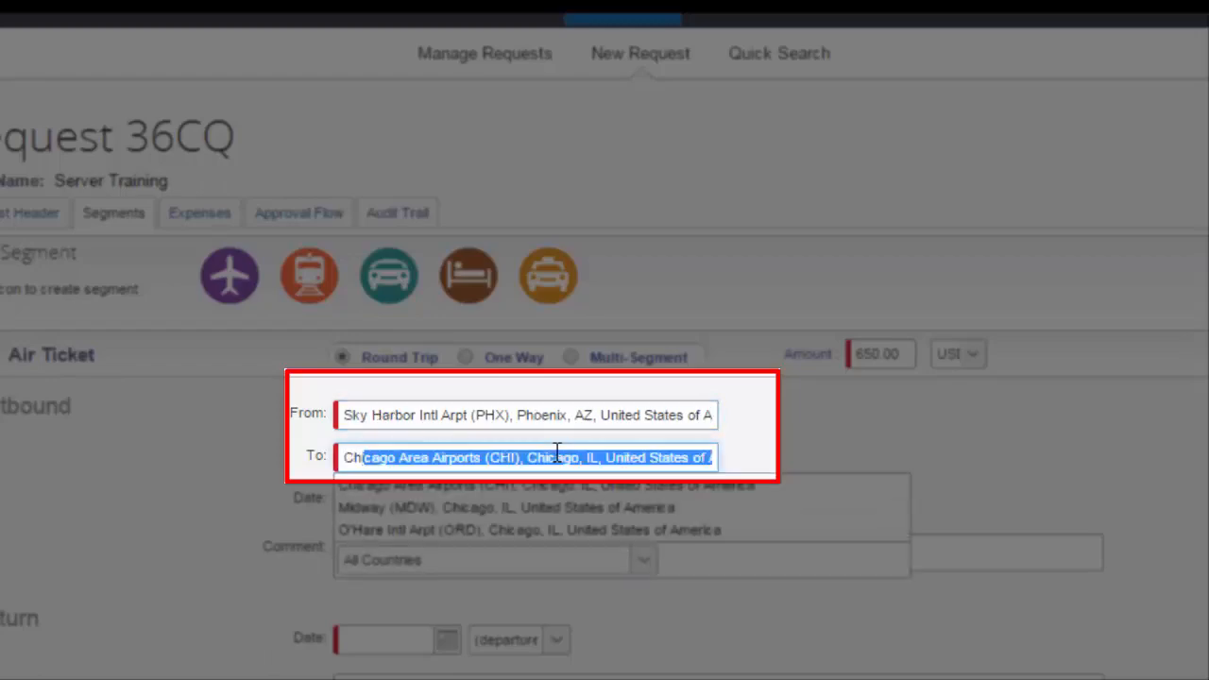
pyautogui.write('Chi')
pyautogui.press('Return')
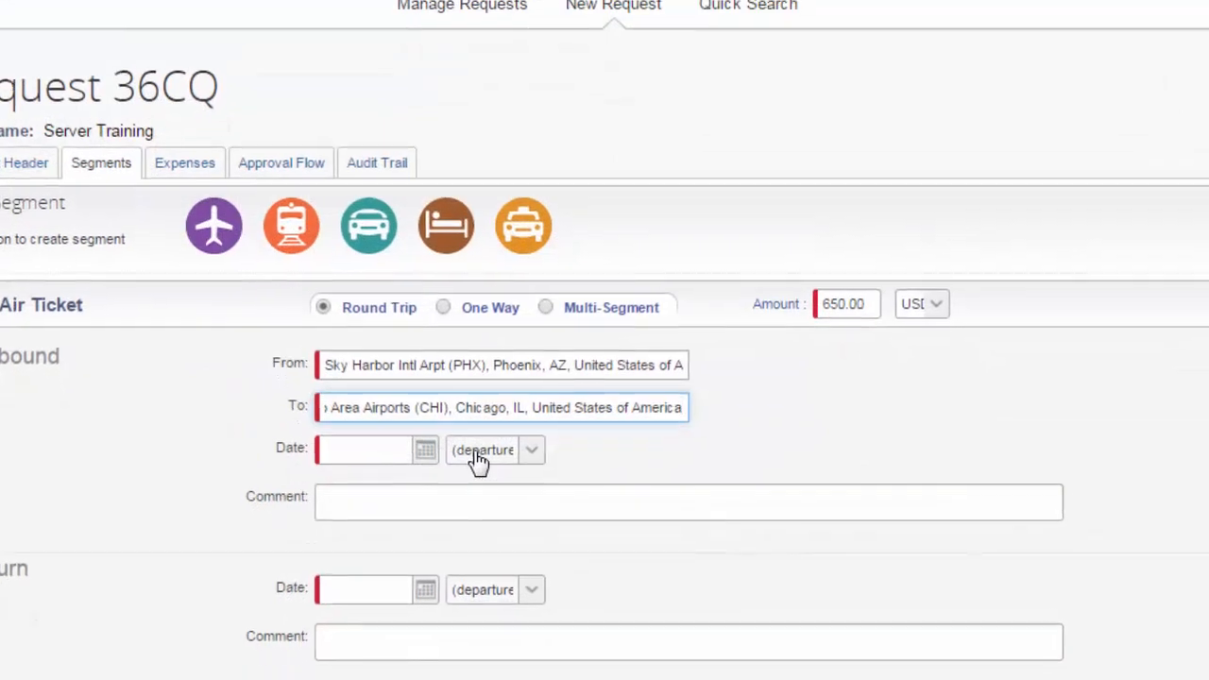
# Set the flight's outbound date to 10/05/2015 and its return date to October 10, 2015.
pyautogui.click(427, 452)
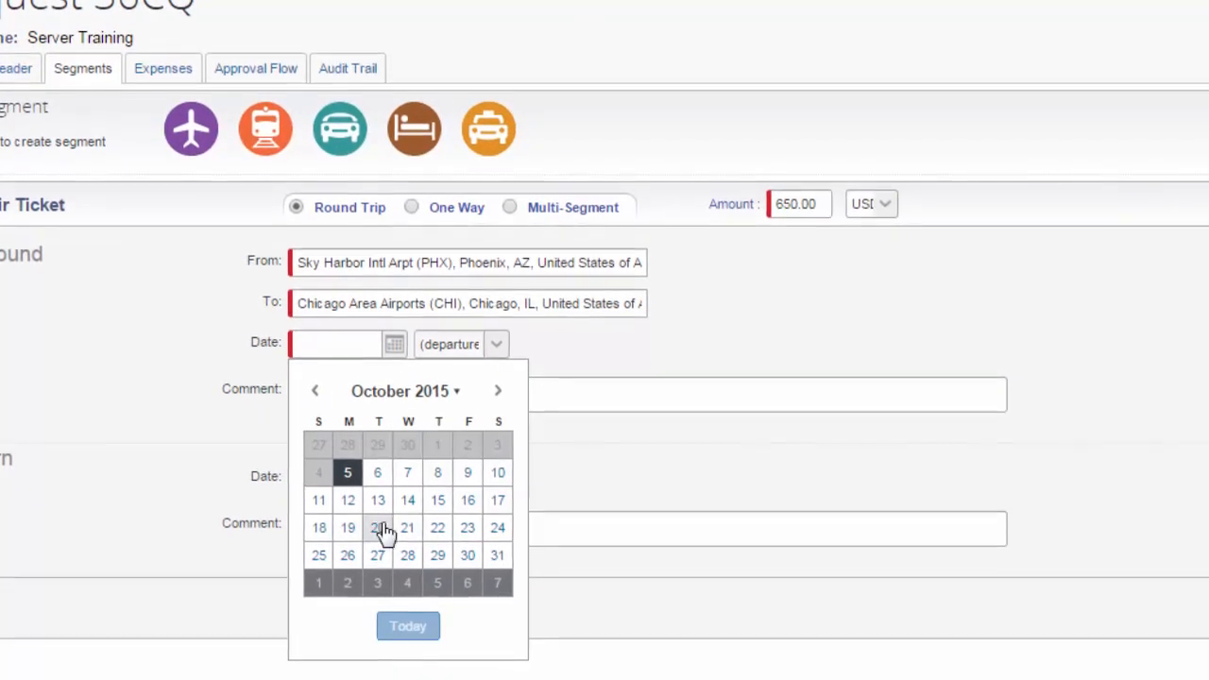
pyautogui.click(352, 453)
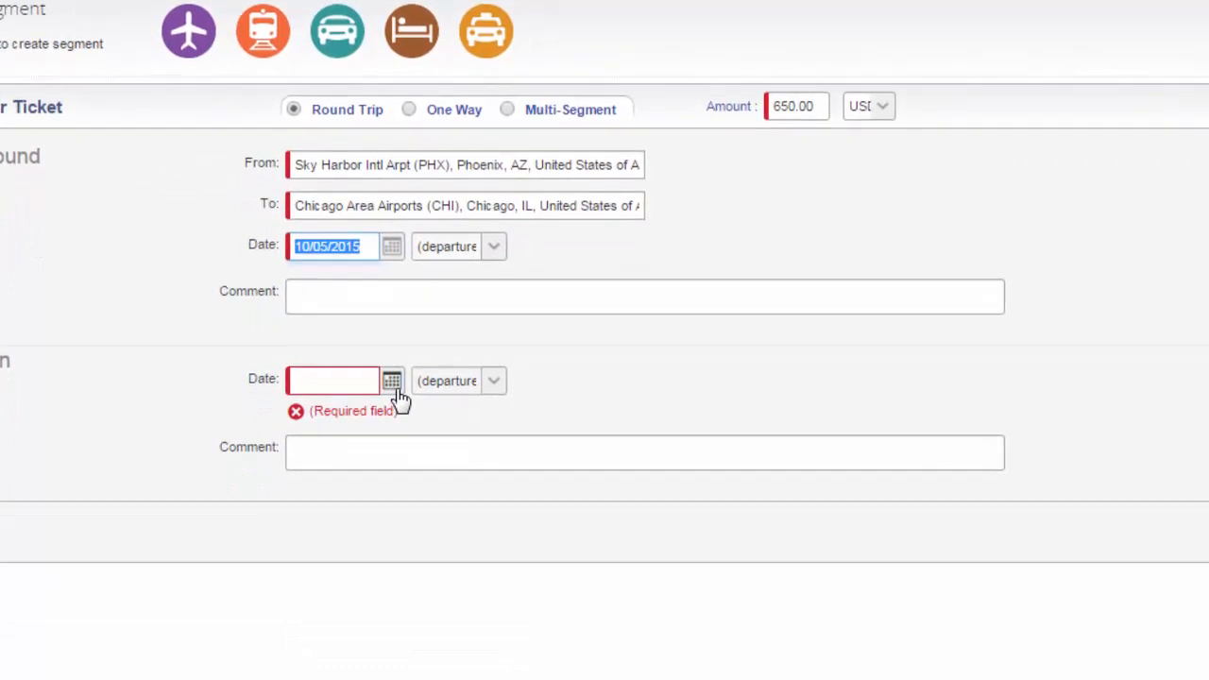
pyautogui.click(395, 455)
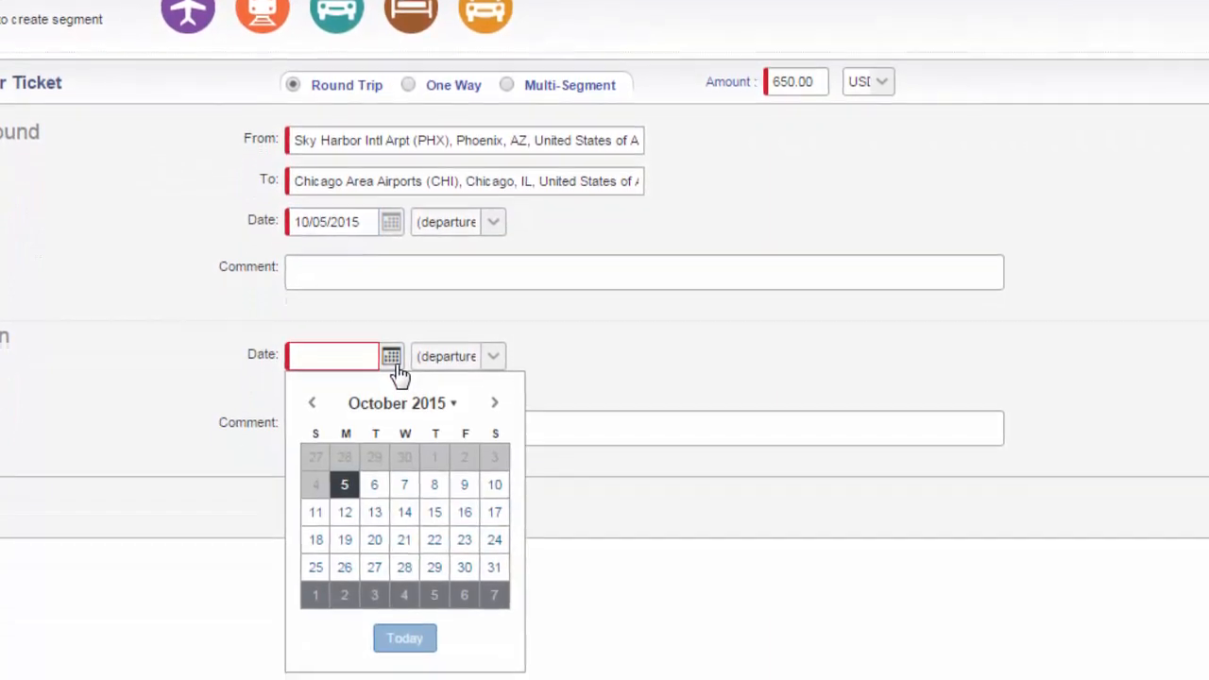
pyautogui.click(497, 485)
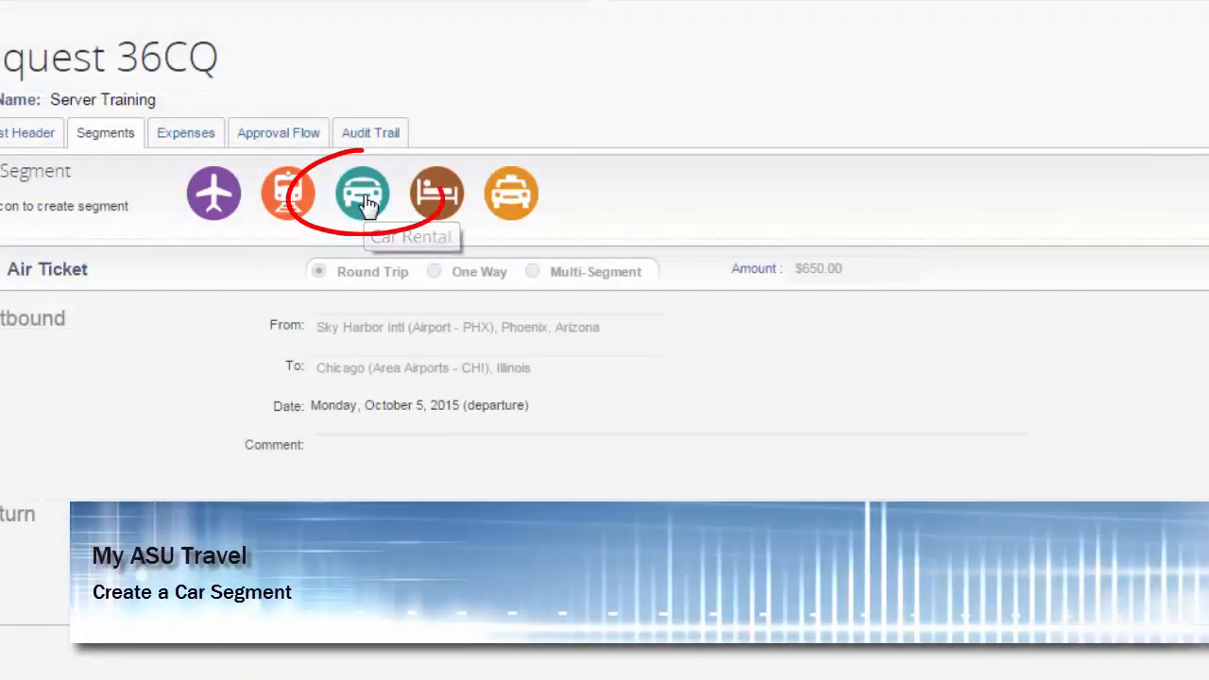
# Add a car rental segment to the request with an amount of 125.00 USD.
pyautogui.click(366, 203)
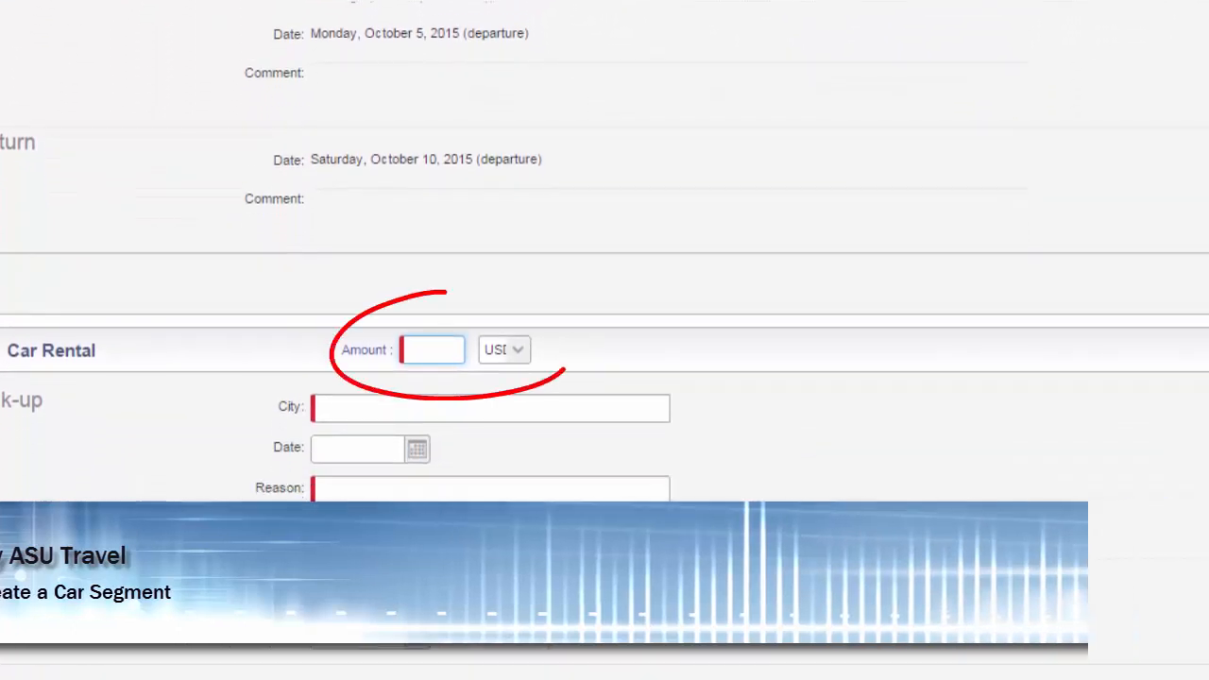
pyautogui.write('1')
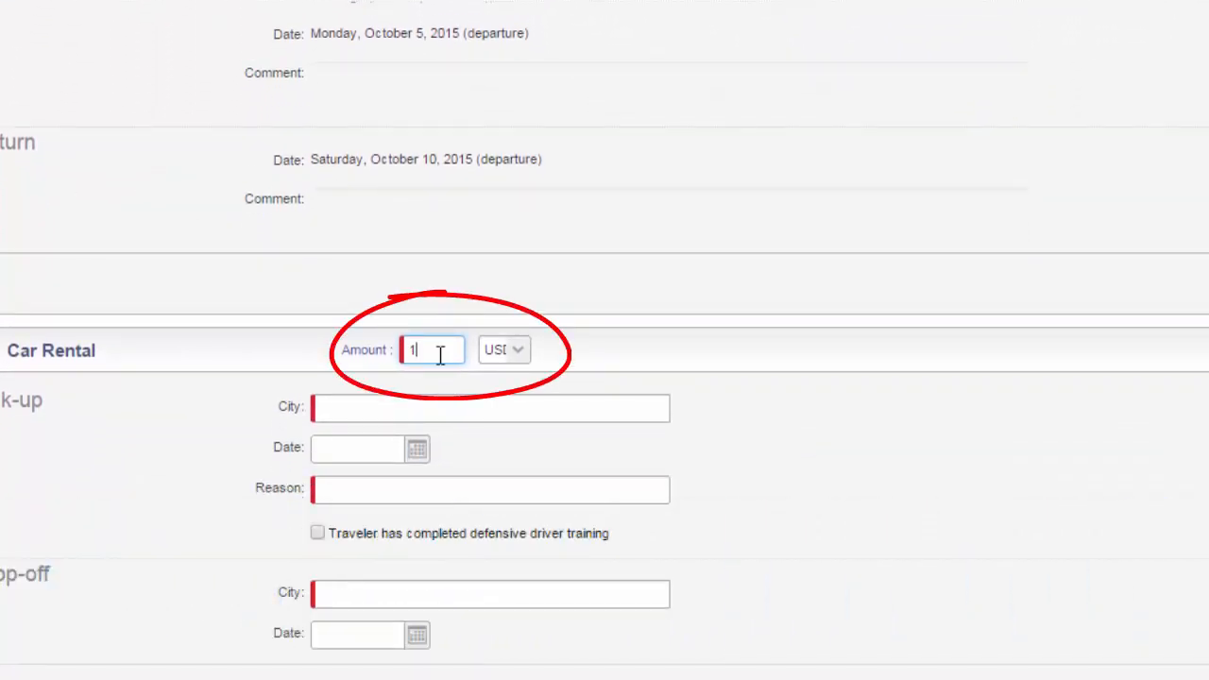
pyautogui.write('25.00')
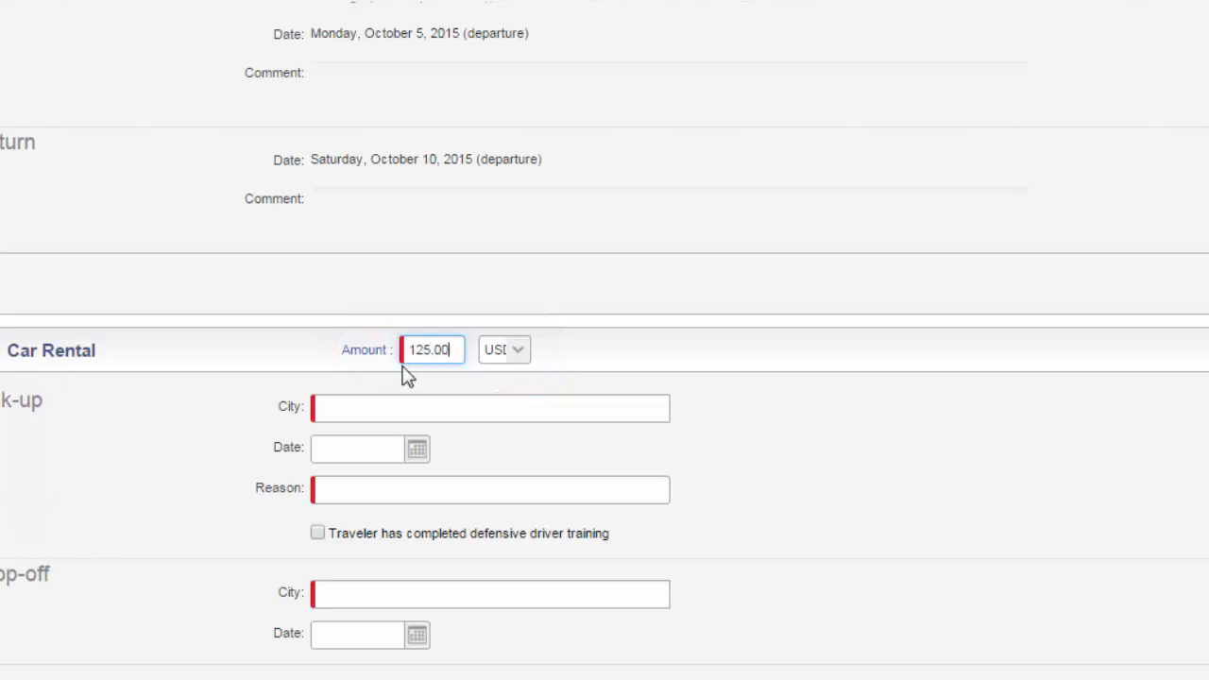
# Set the car rental's pick-up city to Chicago, Illinois, and enter City Transportation as the reason.
pyautogui.click(347, 409)
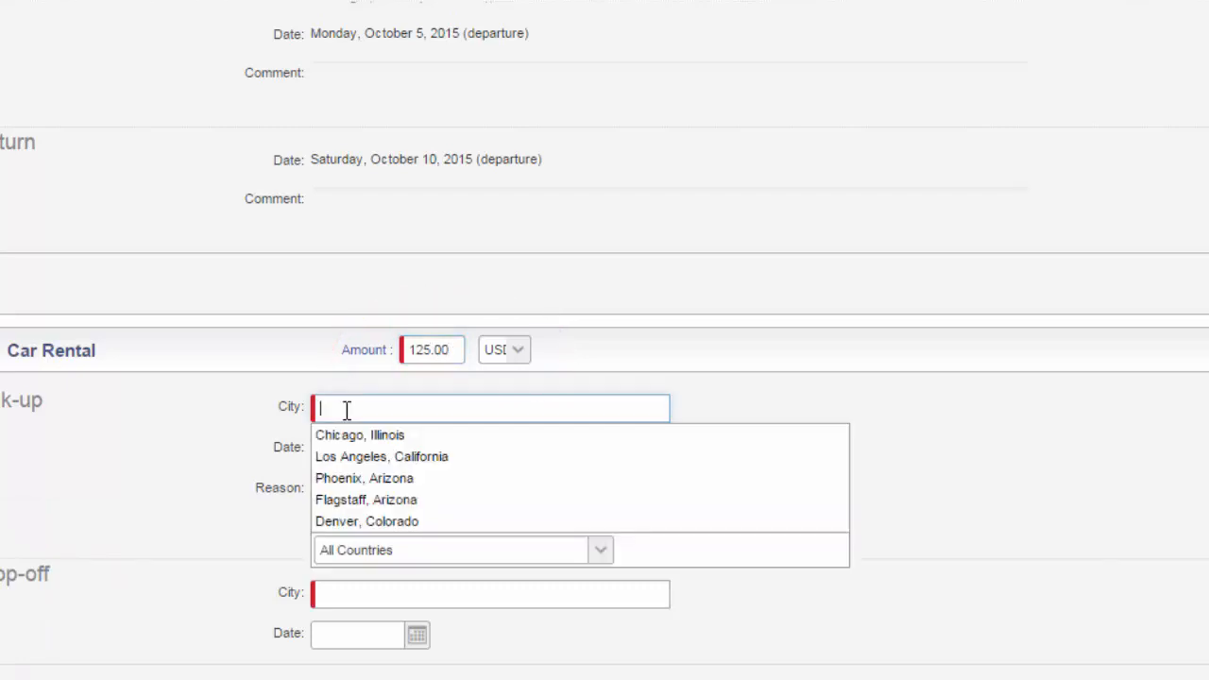
pyautogui.click(347, 434)
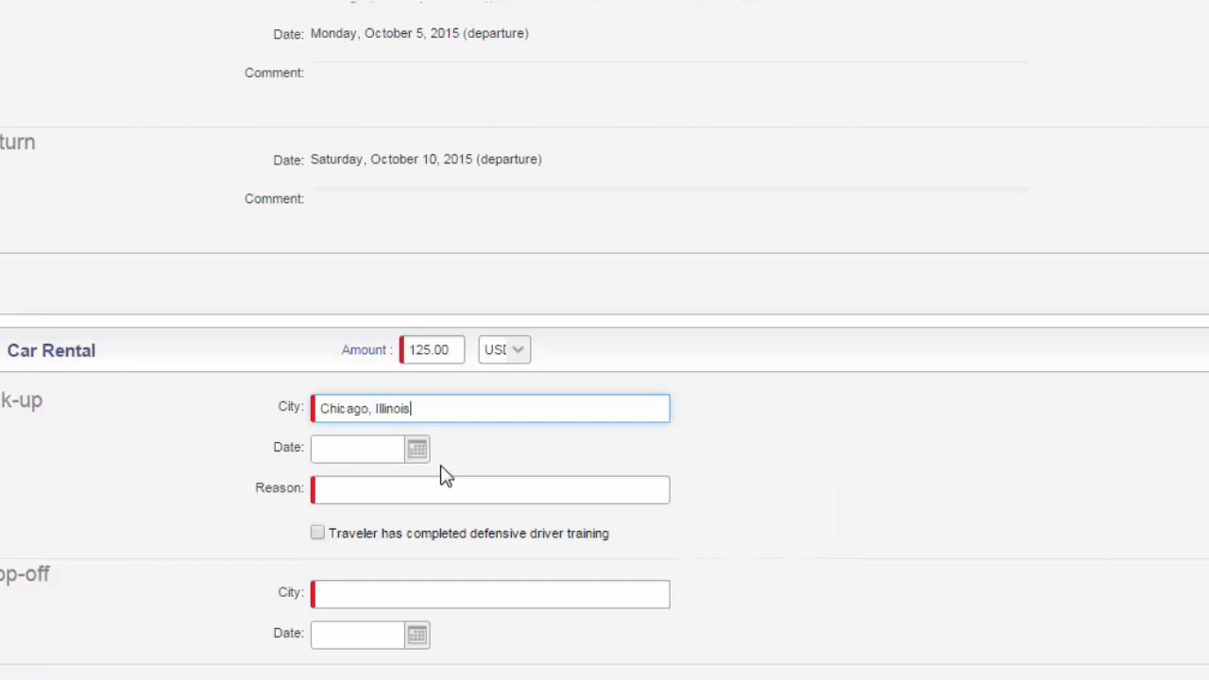
pyautogui.click(364, 492)
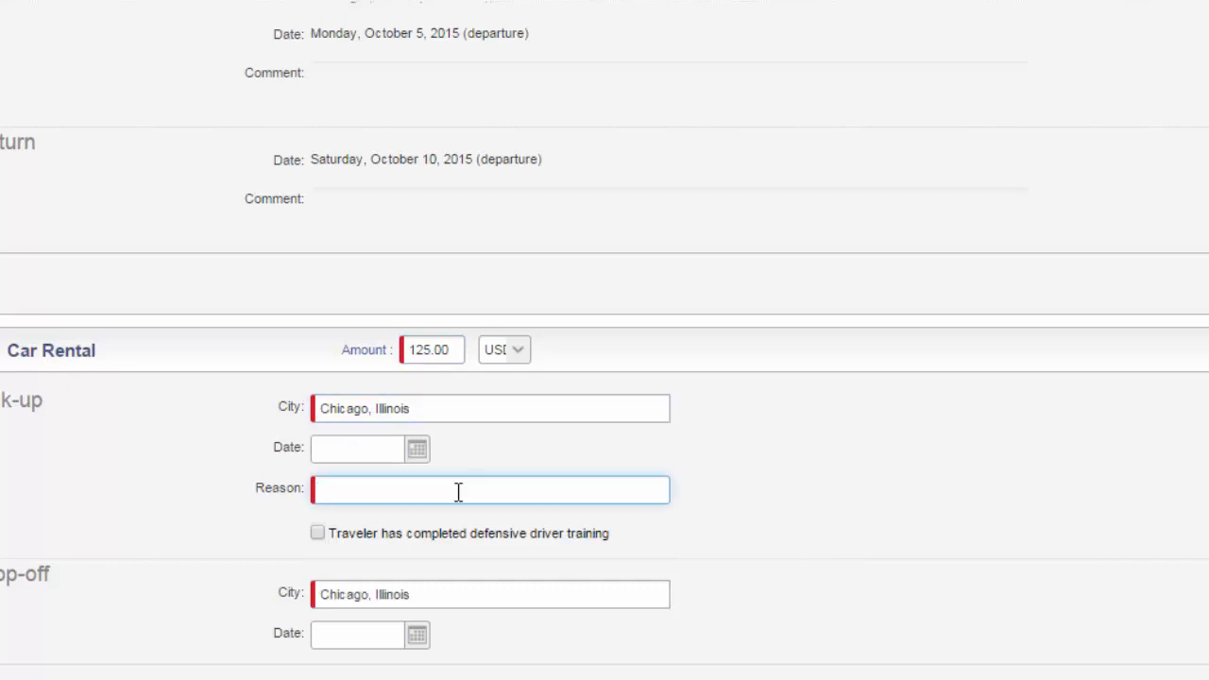
pyautogui.write('City Transportation')
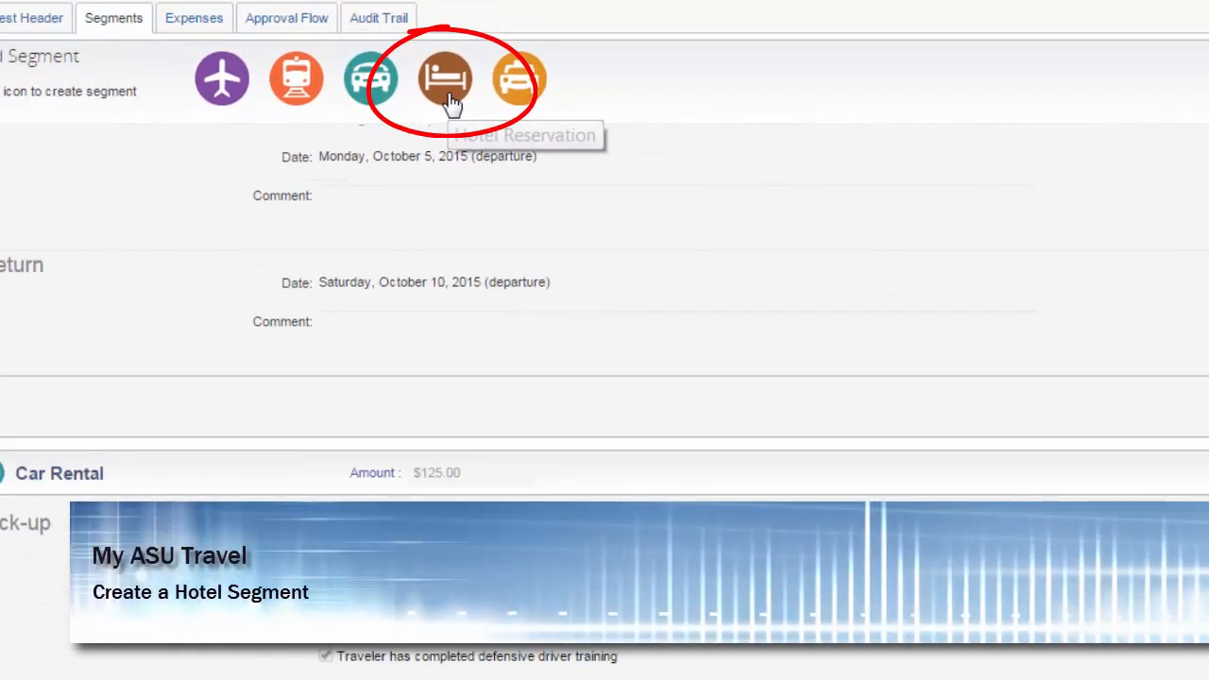
# Add a hotel reservation segment in Chicago, Illinois, with an amount of 650.00 USD and an estimated nightly room rate of 120.00.
pyautogui.click(445, 83)
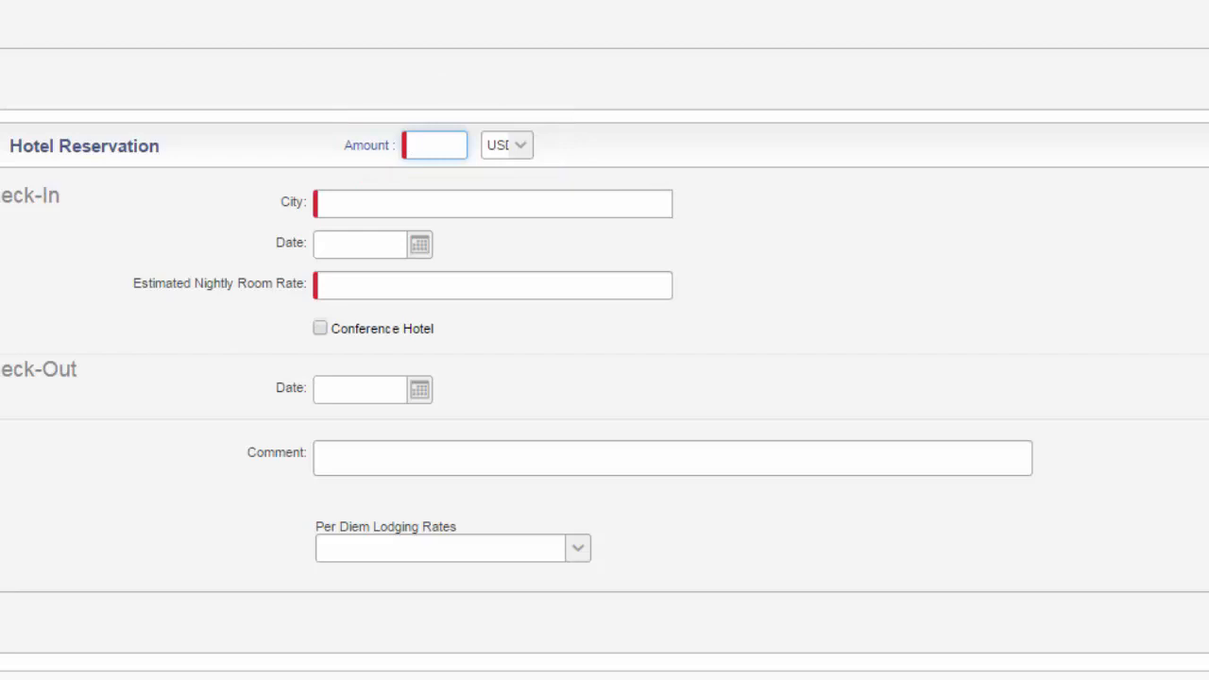
pyautogui.write('650.00')
pyautogui.click(479, 202)
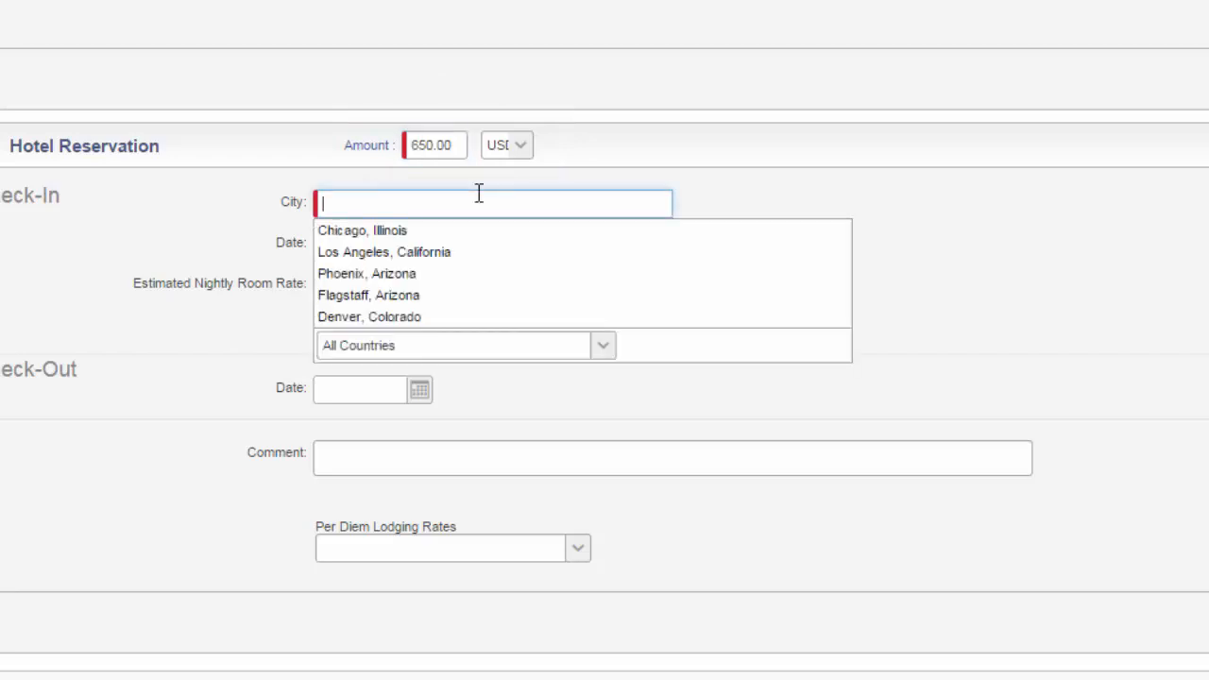
pyautogui.click(437, 236)
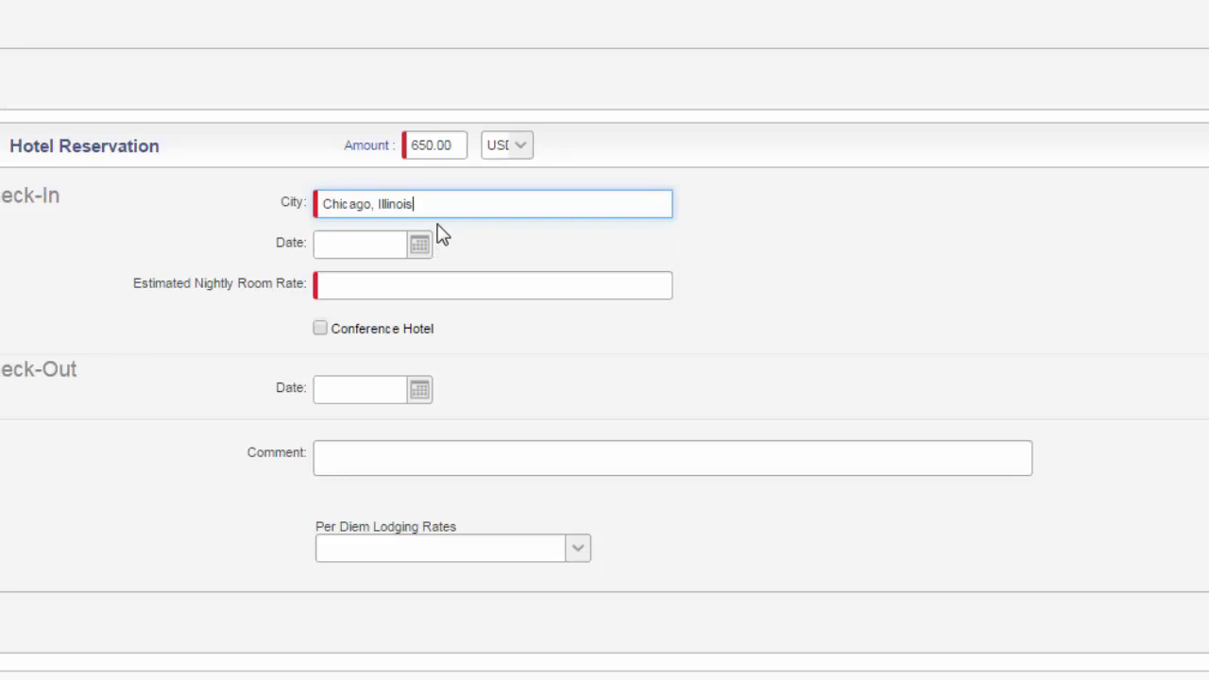
pyautogui.click(437, 281)
pyautogui.write('120')
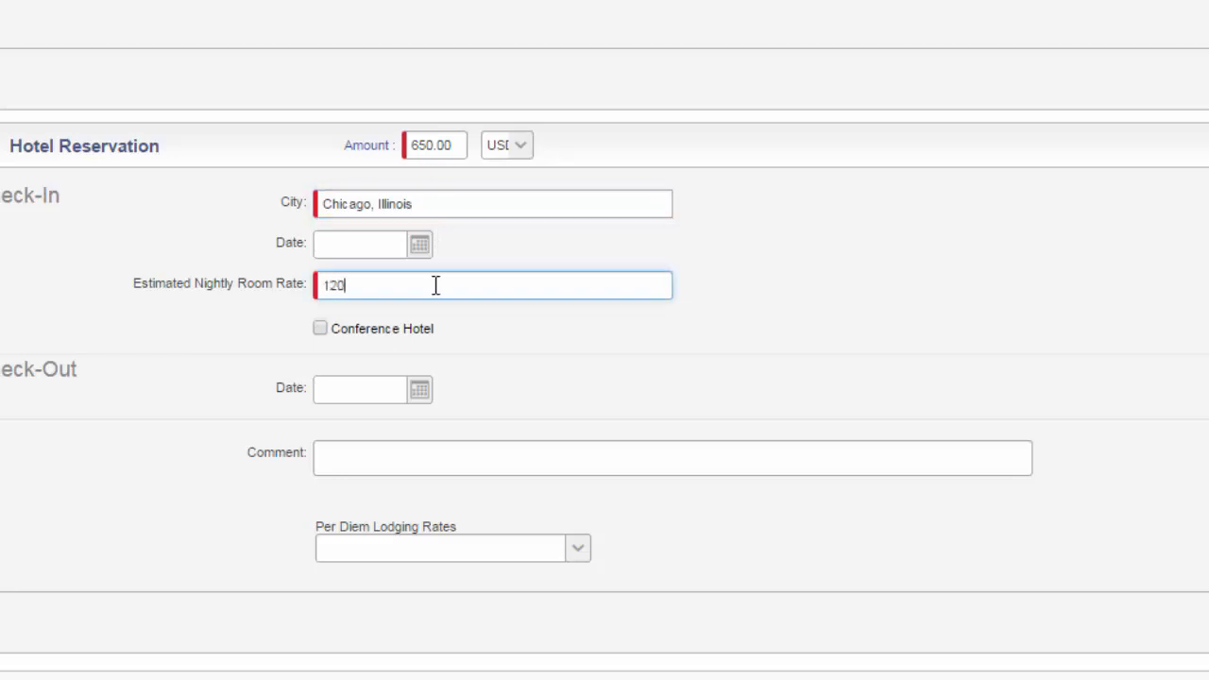
pyautogui.write('.00')
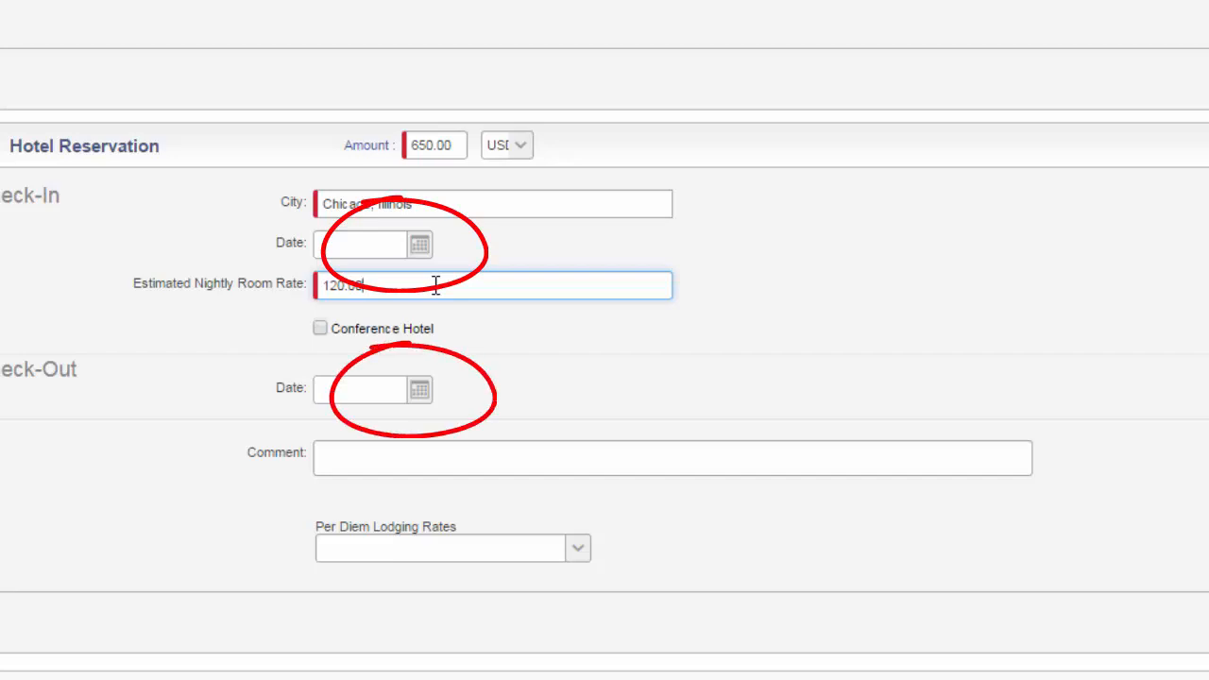
# Set the hotel check-in date to 10/05/2015 and check-out date to October 10, 2015, and save the segment.
pyautogui.click(422, 246)
pyautogui.click(372, 367)
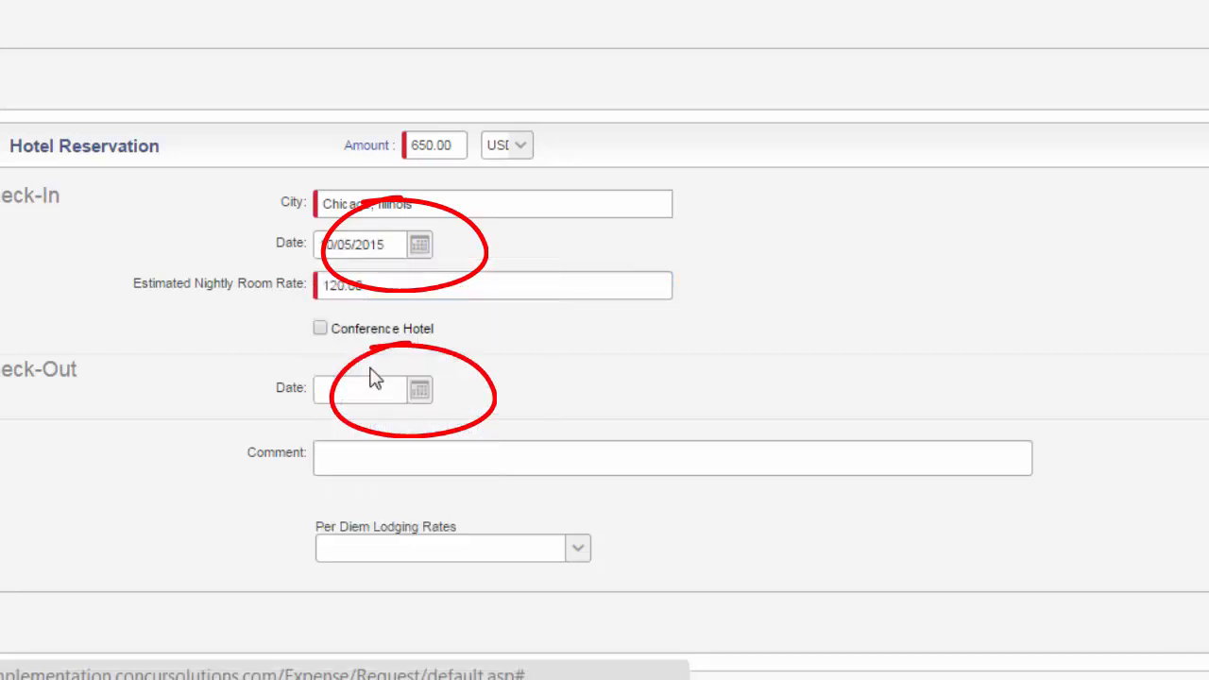
pyautogui.click(419, 391)
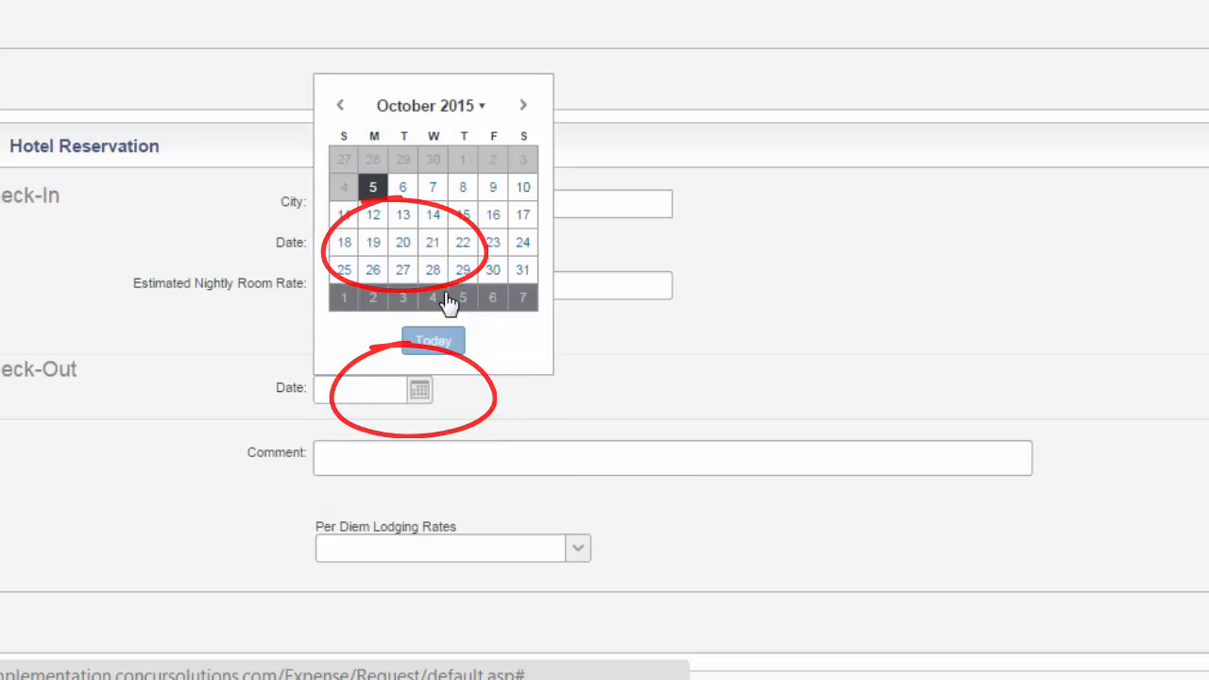
pyautogui.click(523, 187)
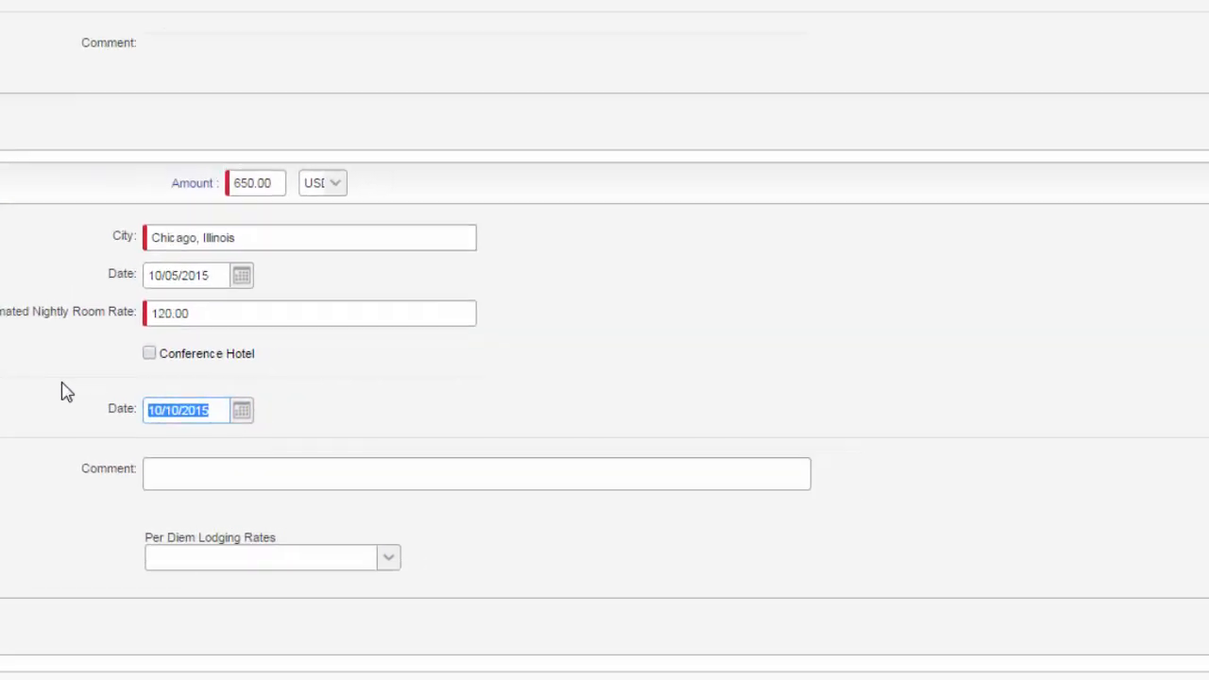
pyautogui.click(1161, 636)
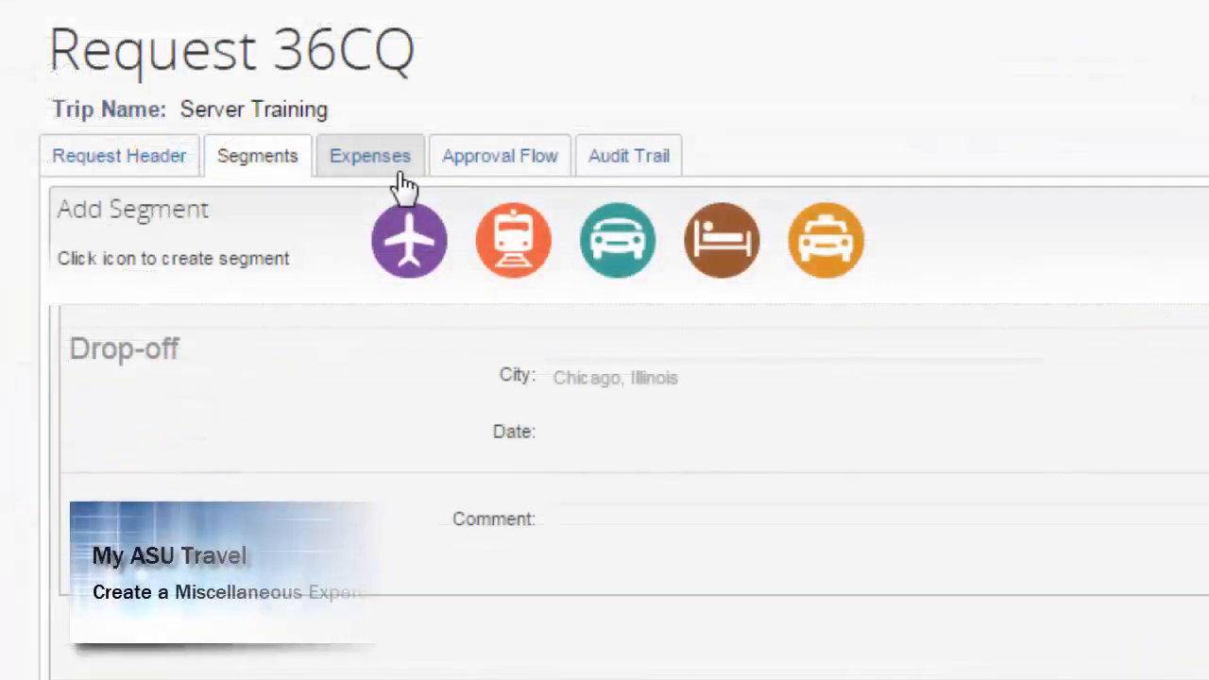
# Open the allocations for the Parking expense and add a second allocation to split it 50/50.
pyautogui.click(397, 168)
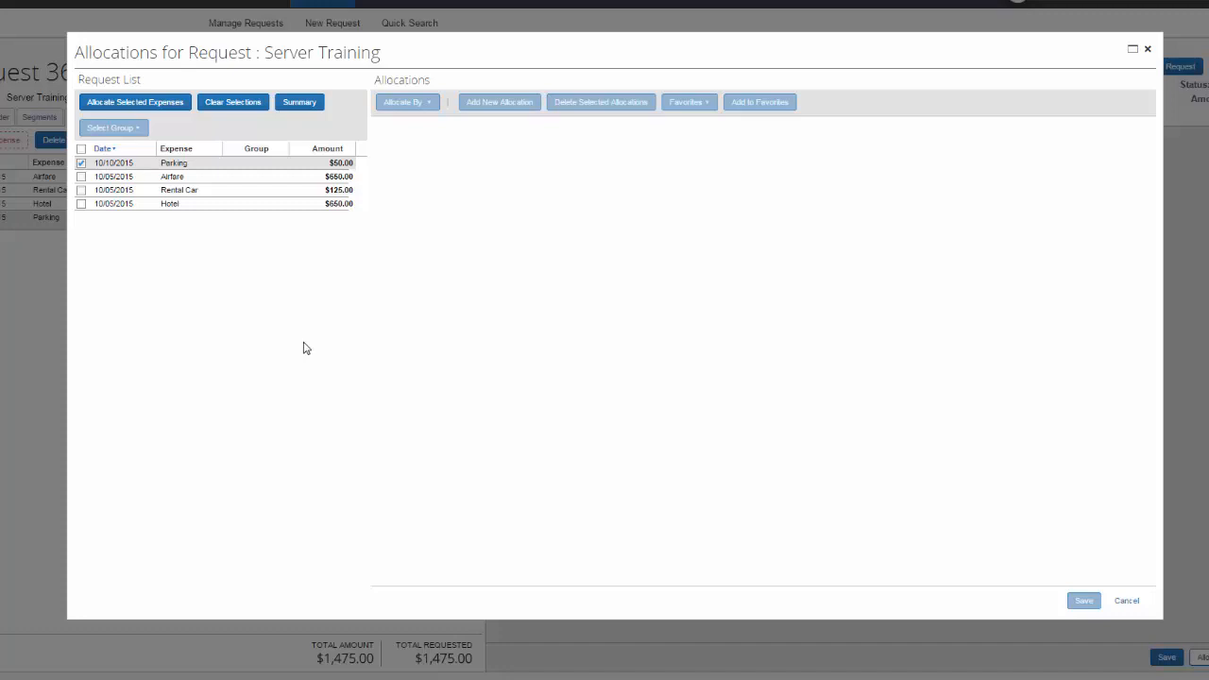
pyautogui.click(191, 102)
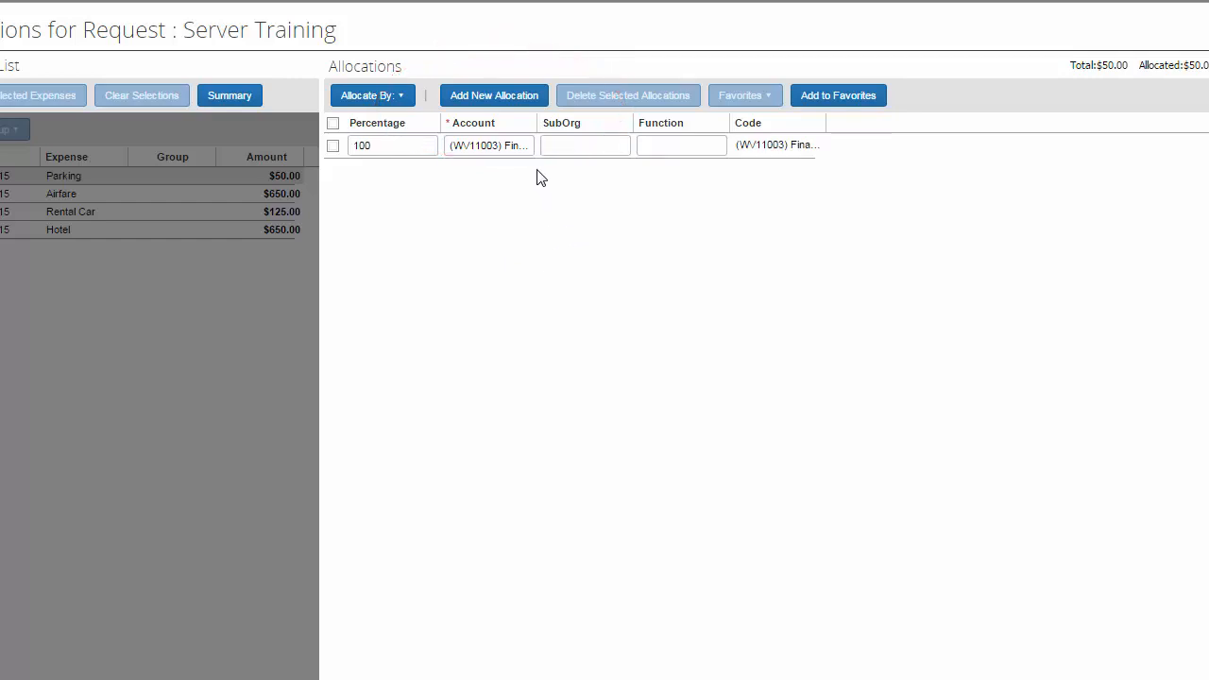
pyautogui.click(507, 100)
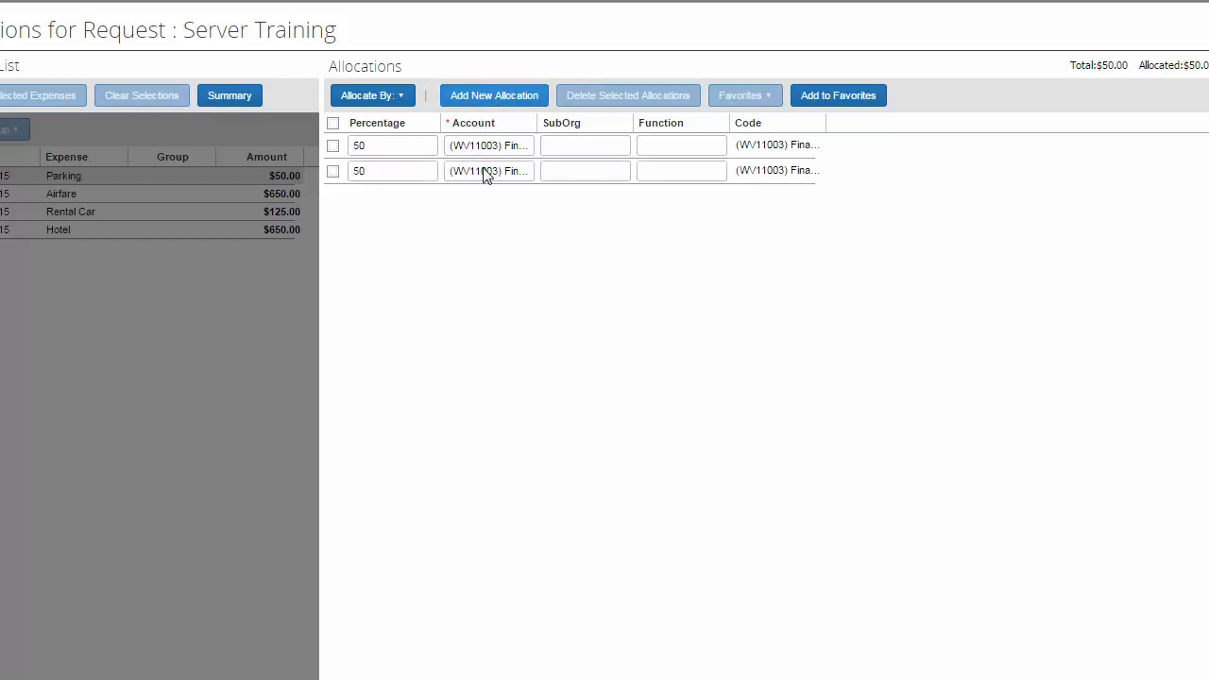
# Pick the account signer in the approval flow using a wildcard (*) search, and submit the request.
pyautogui.click(562, 145)
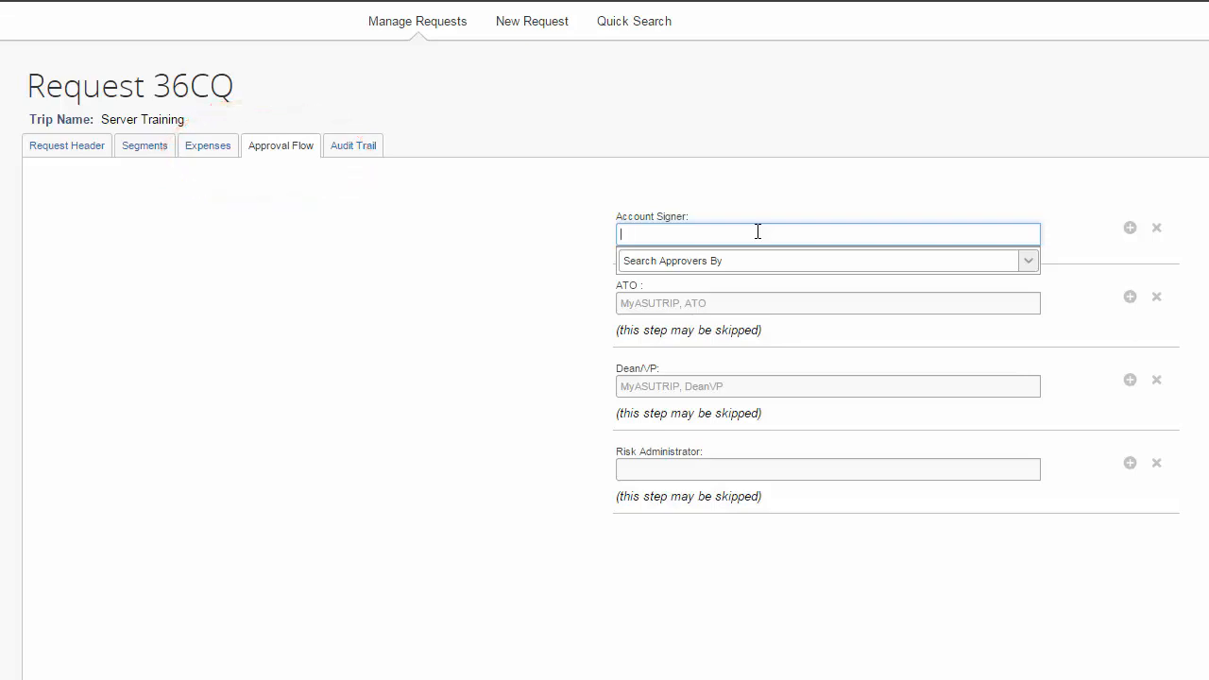
pyautogui.write('*')
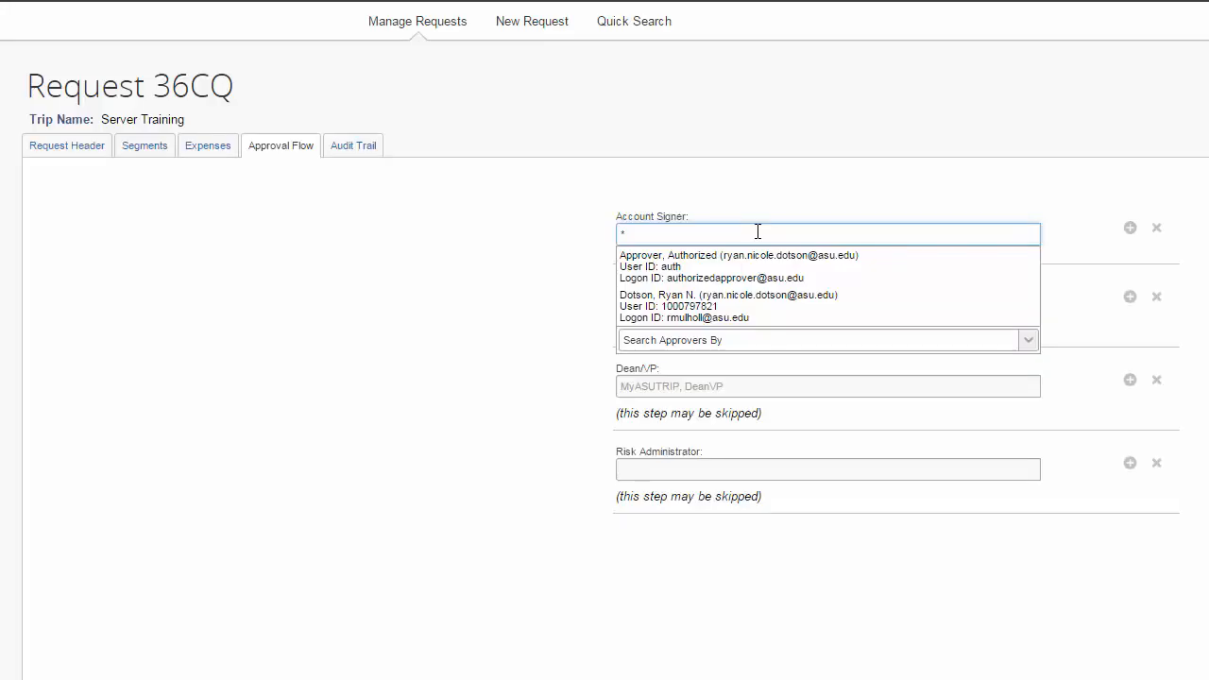
pyautogui.click(686, 302)
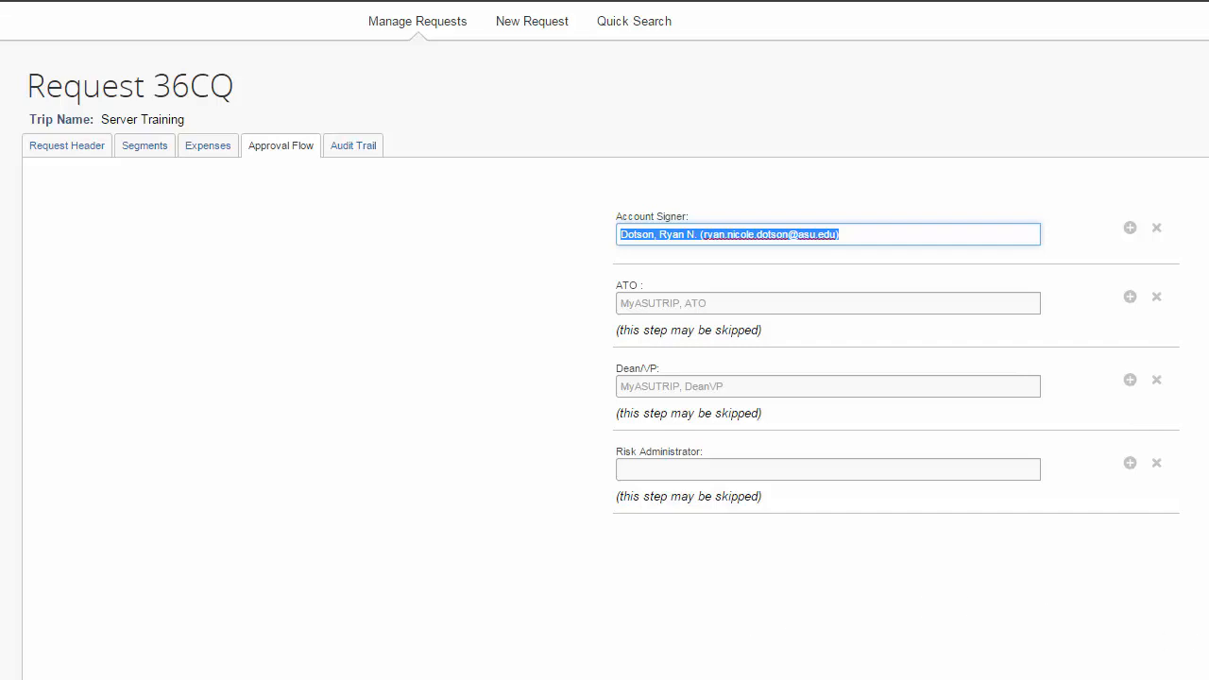
pyautogui.click(1204, 87)
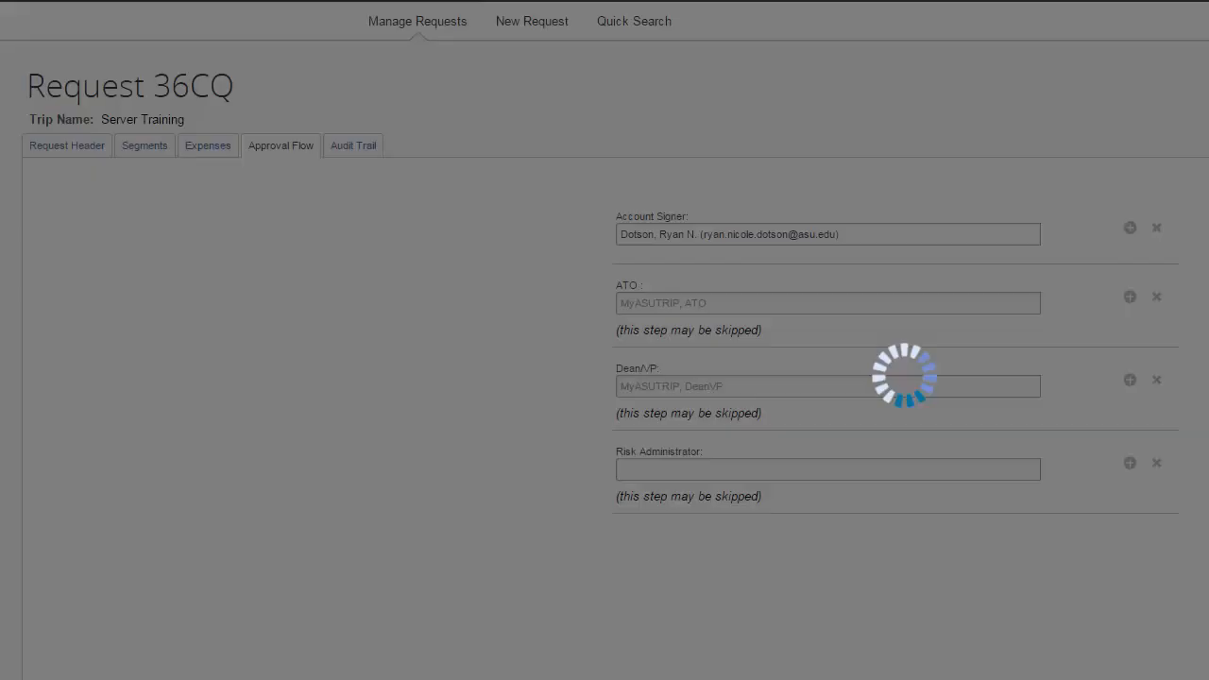